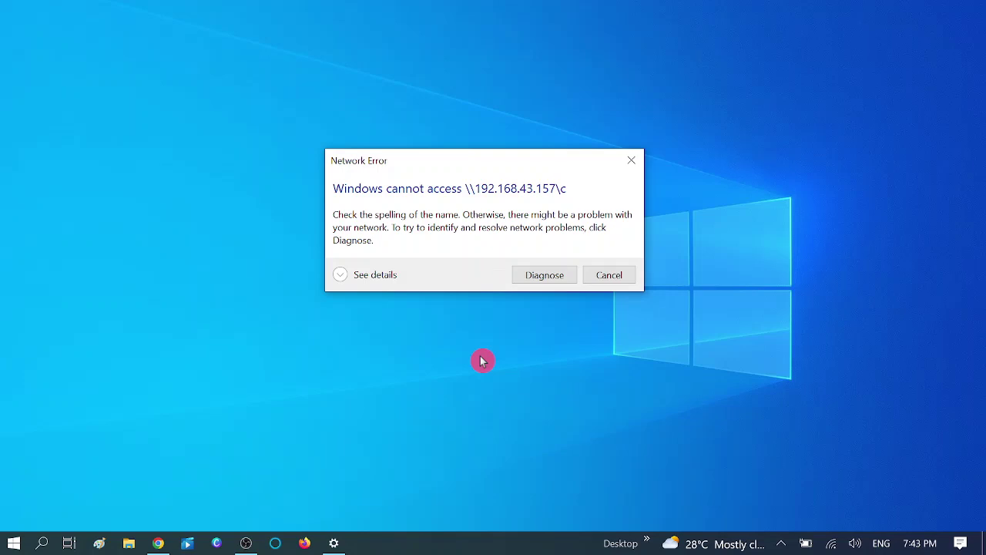
- Read the 0x80070035 details in the Network Error dialog, then cancel the dialog
left_click_drag(437, 169, 400, 141)
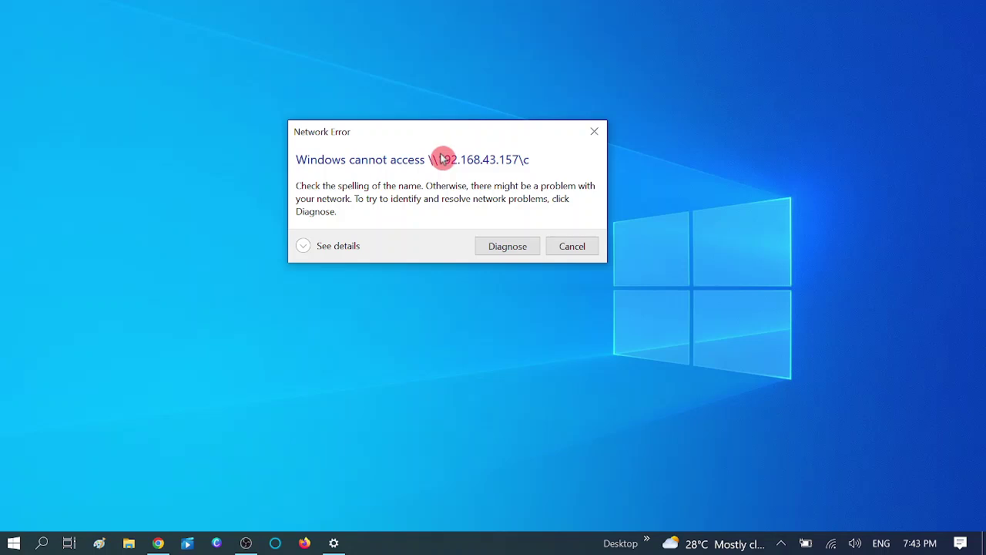
left_click(332, 247)
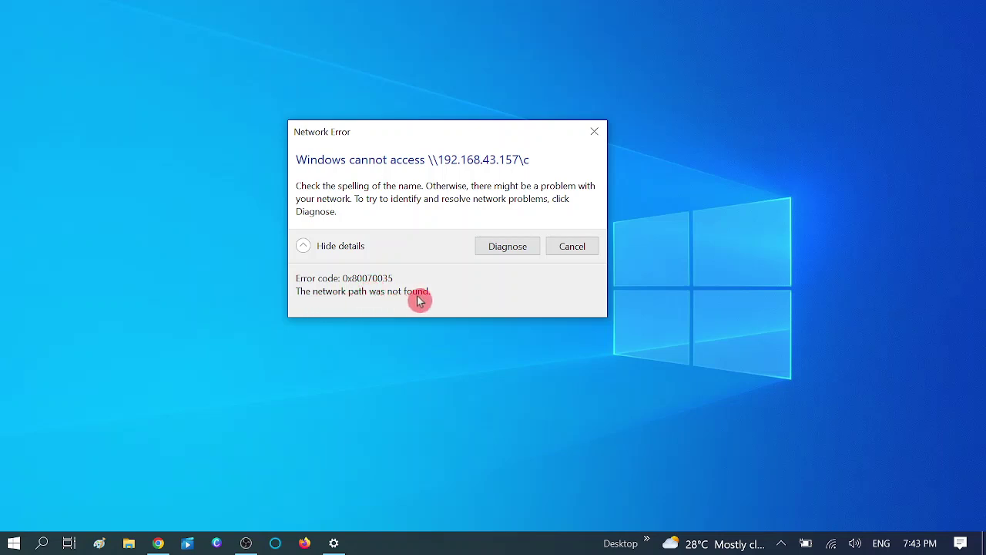
left_click(306, 246)
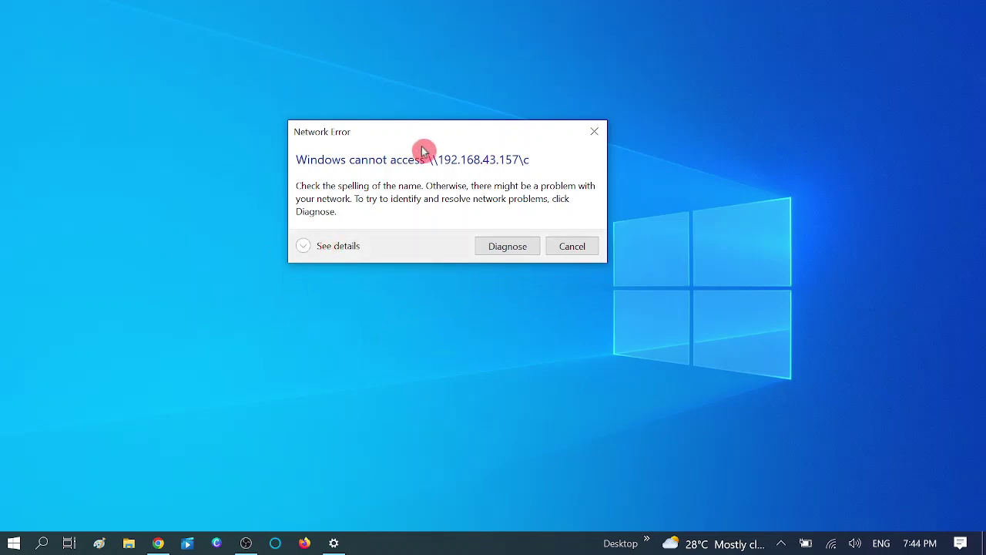
left_click_drag(422, 144, 387, 157)
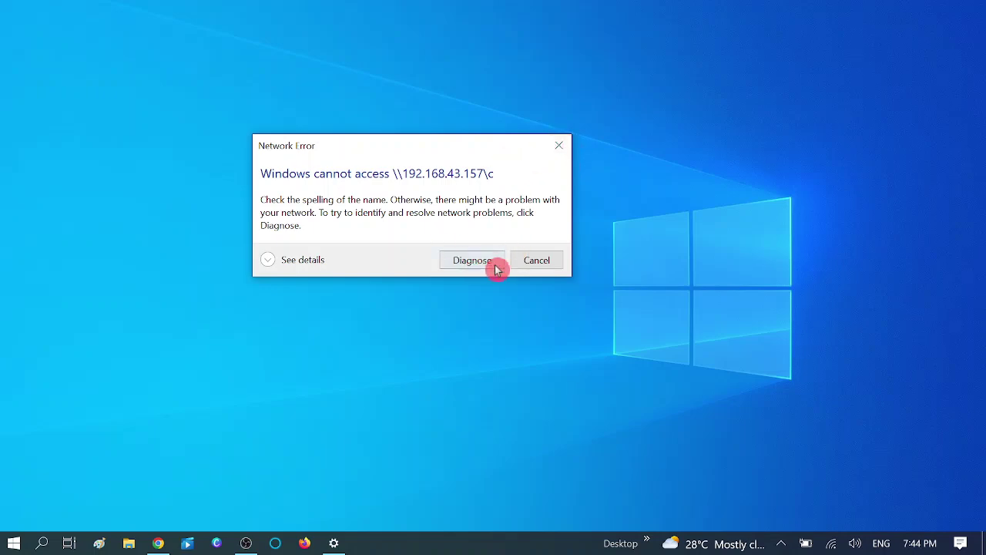
left_click(539, 260)
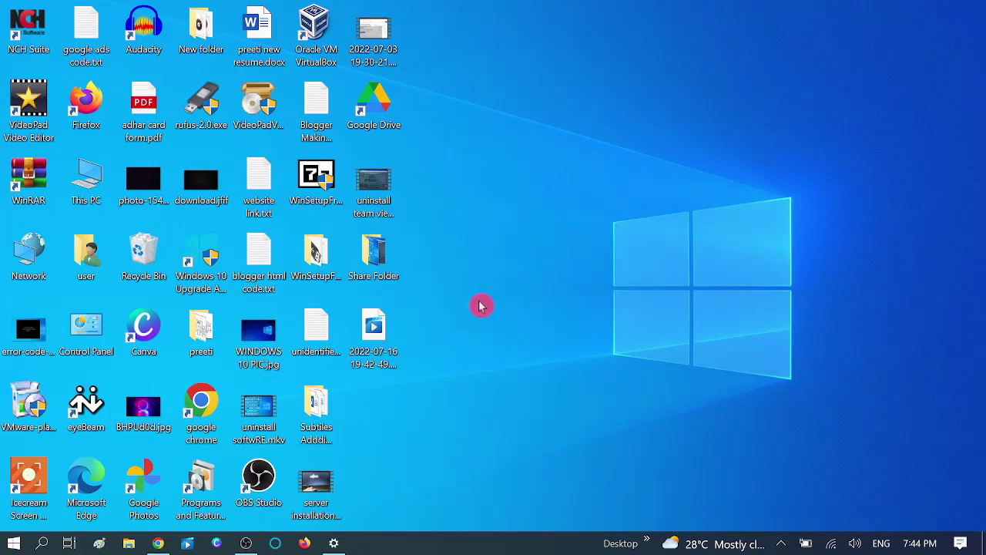
- Open Share Folder's Properties at the Sharing tab and inspect its network path
left_click(374, 264)
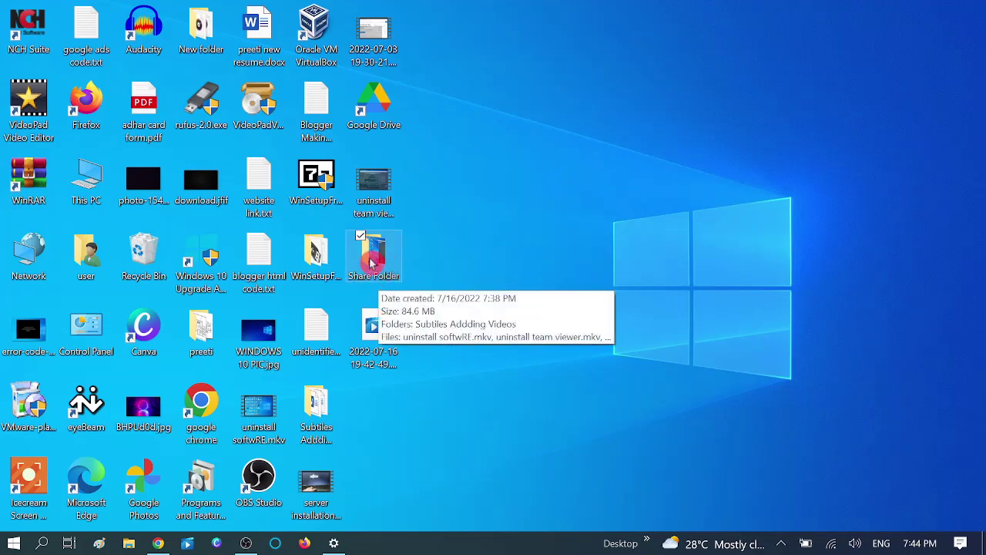
left_click(376, 256)
right_click(376, 258)
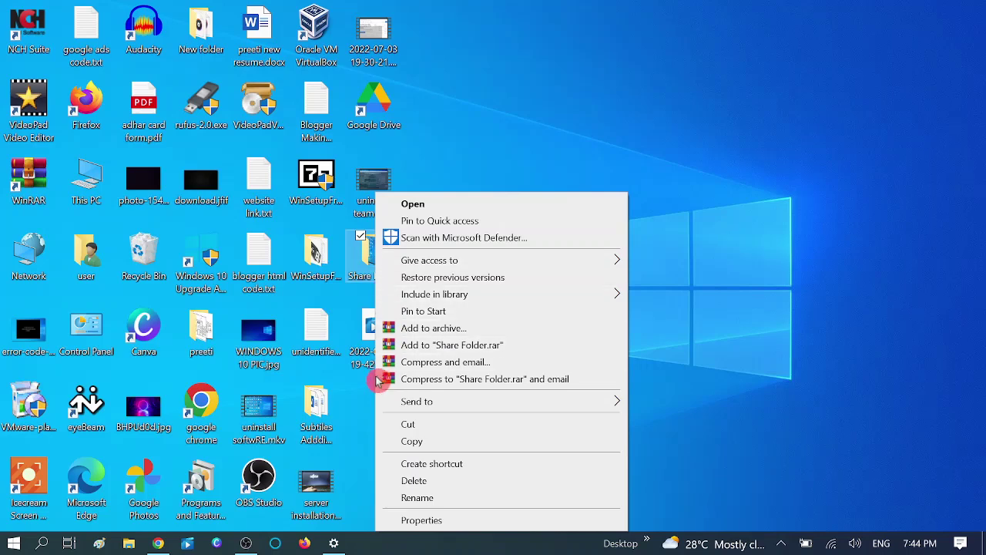
left_click(424, 520)
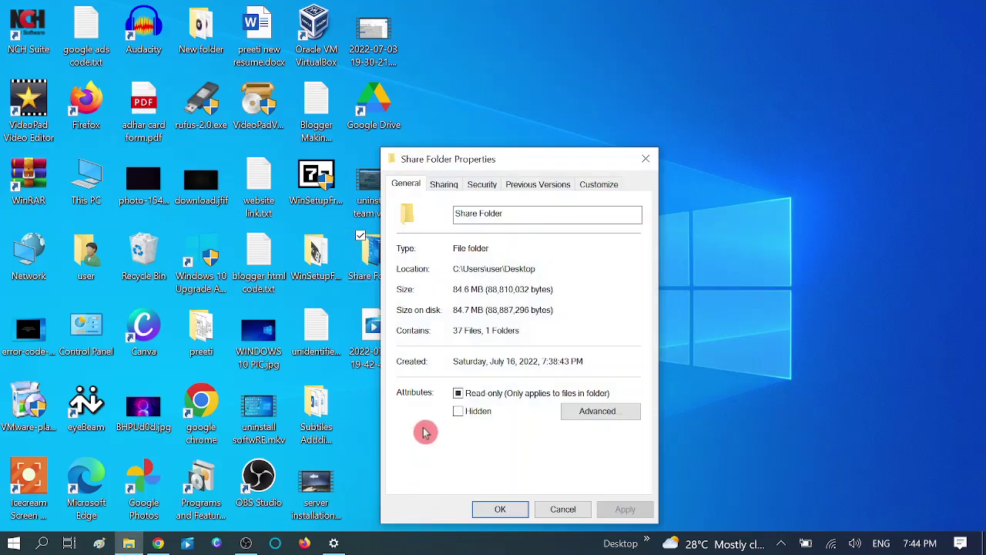
left_click(450, 191)
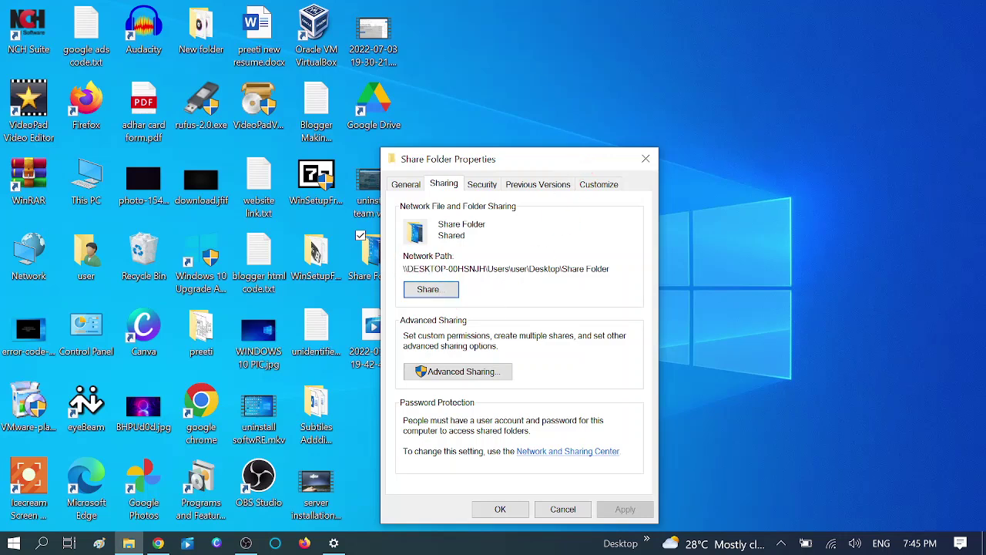
left_click_drag(404, 269, 610, 269)
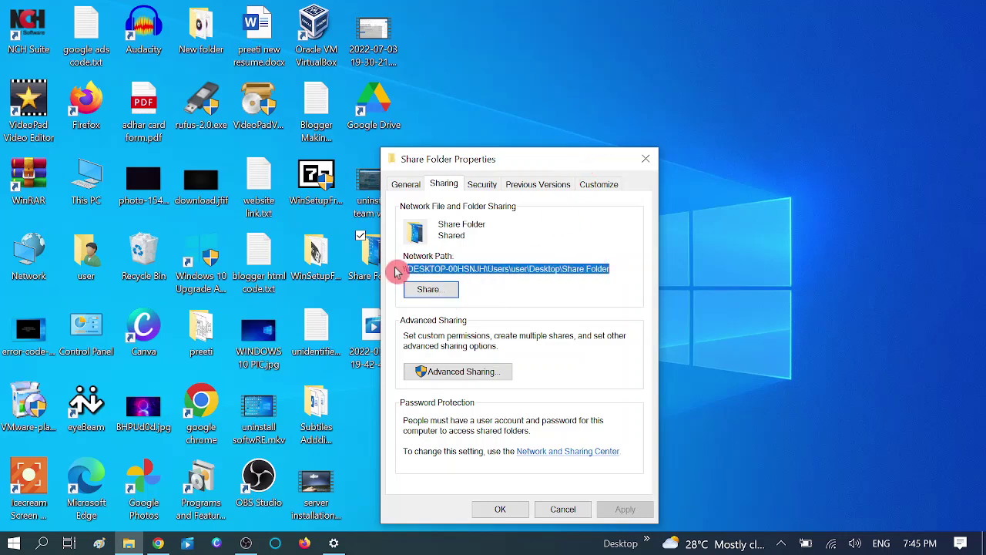
left_click(457, 251)
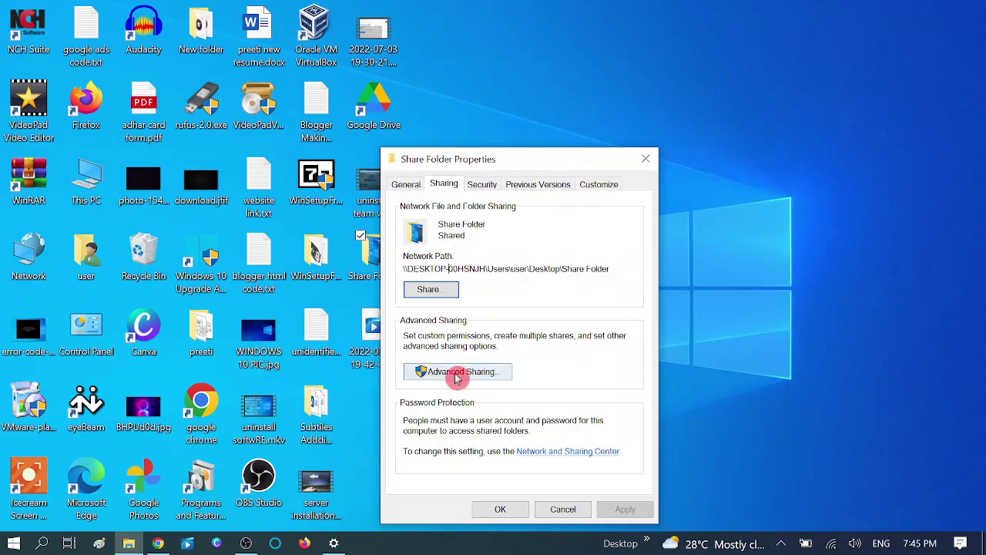
- In Advanced Sharing, share the folder under the name 'Share Folder' and apply
left_click(466, 371)
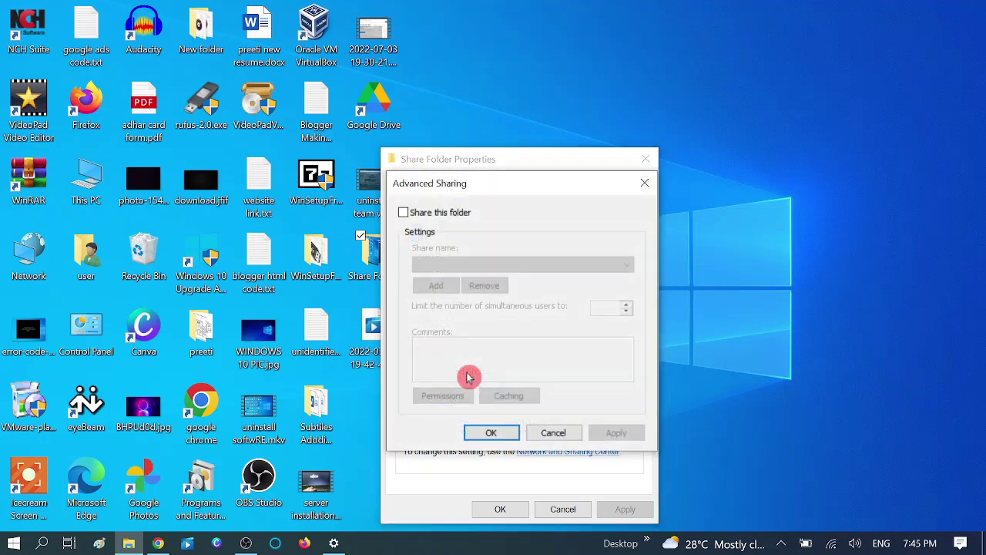
left_click(403, 213)
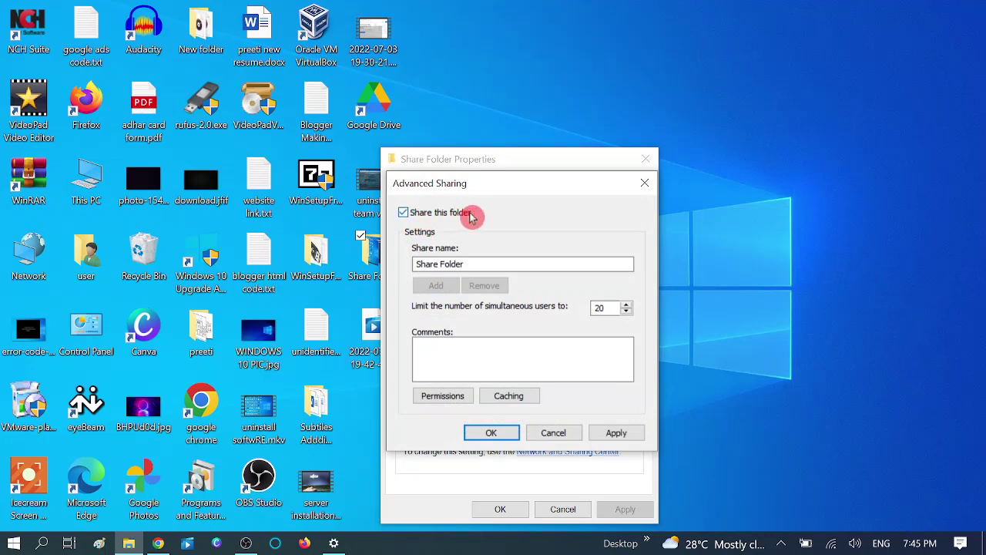
left_click(462, 264)
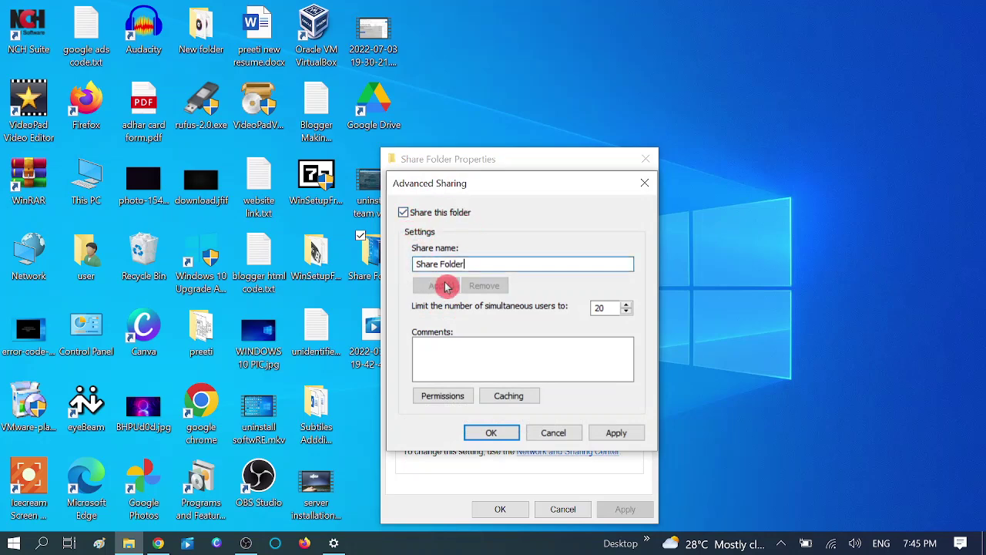
left_click(626, 436)
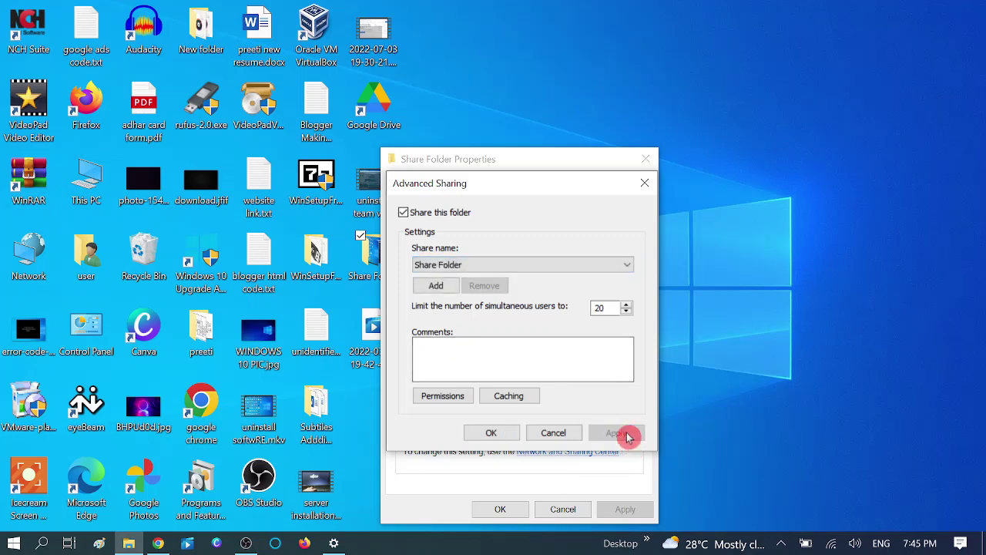
- In the share Permissions, tick Full Control and add the Everyone group via Check Names
left_click(451, 397)
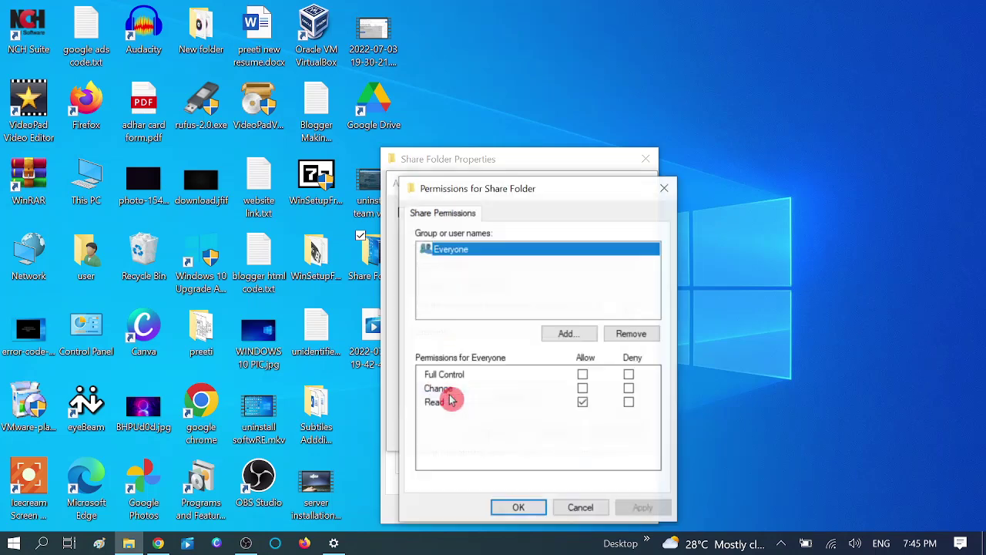
left_click(583, 375)
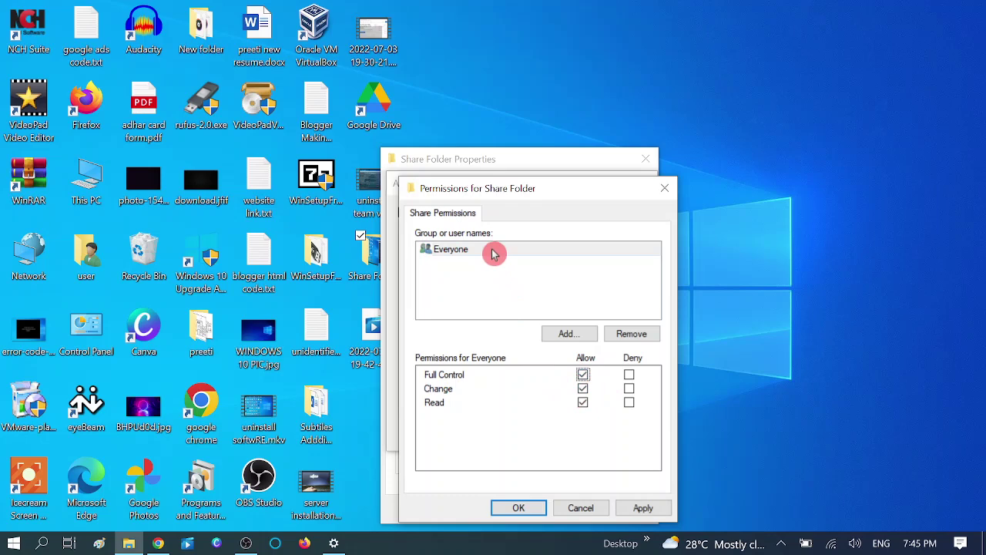
left_click(568, 333)
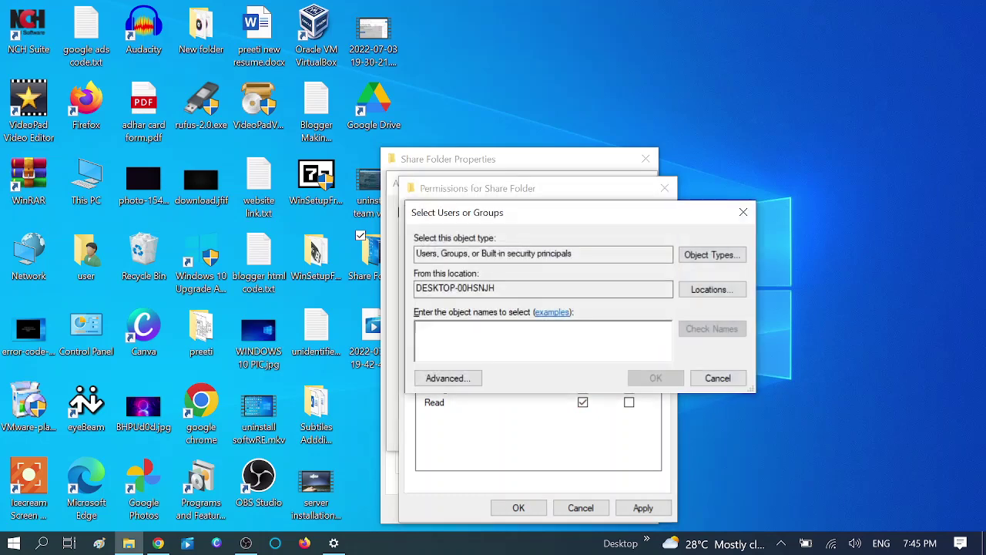
type("eve")
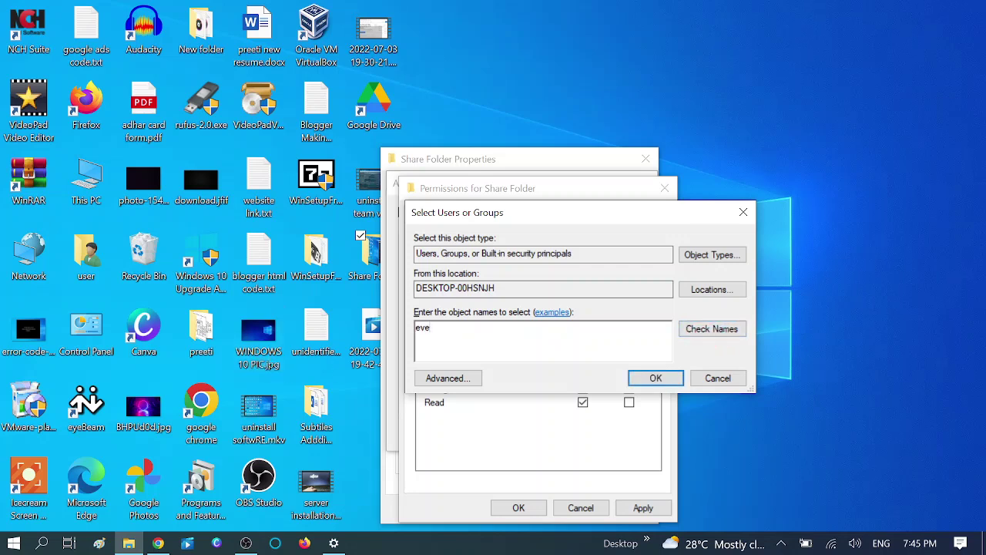
left_click(711, 329)
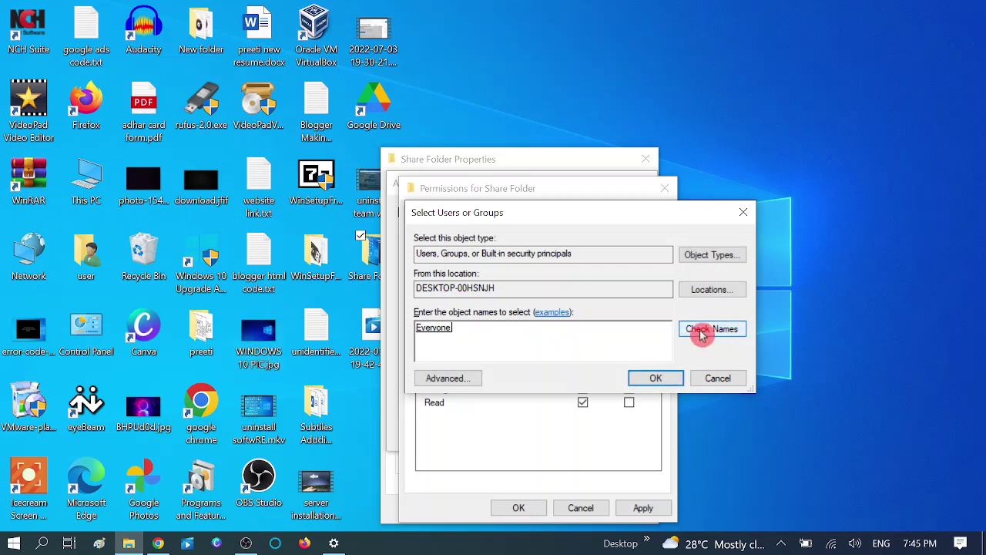
left_click(445, 322)
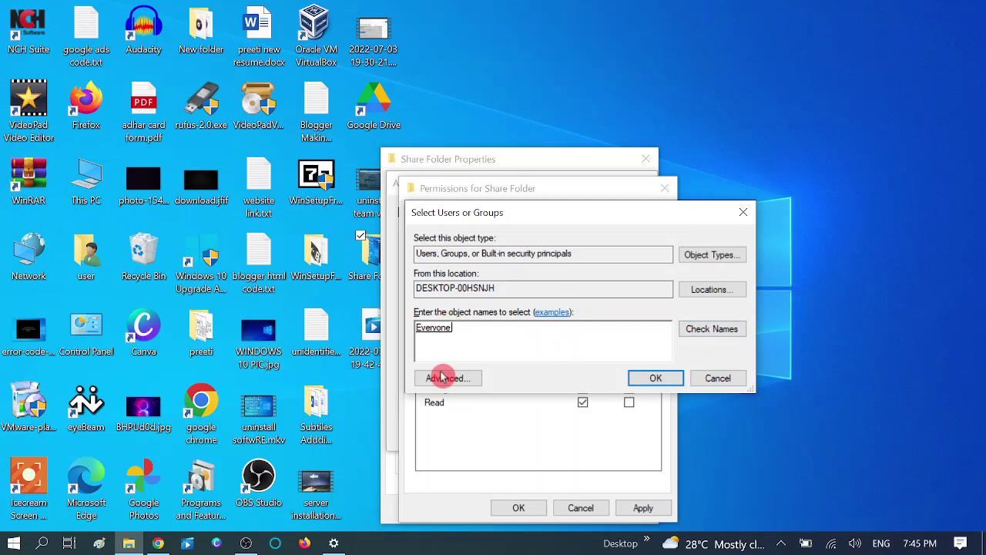
left_click(655, 378)
- Grant Everyone Full Control, then apply and confirm both Permissions and Advanced Sharing
left_click(582, 375)
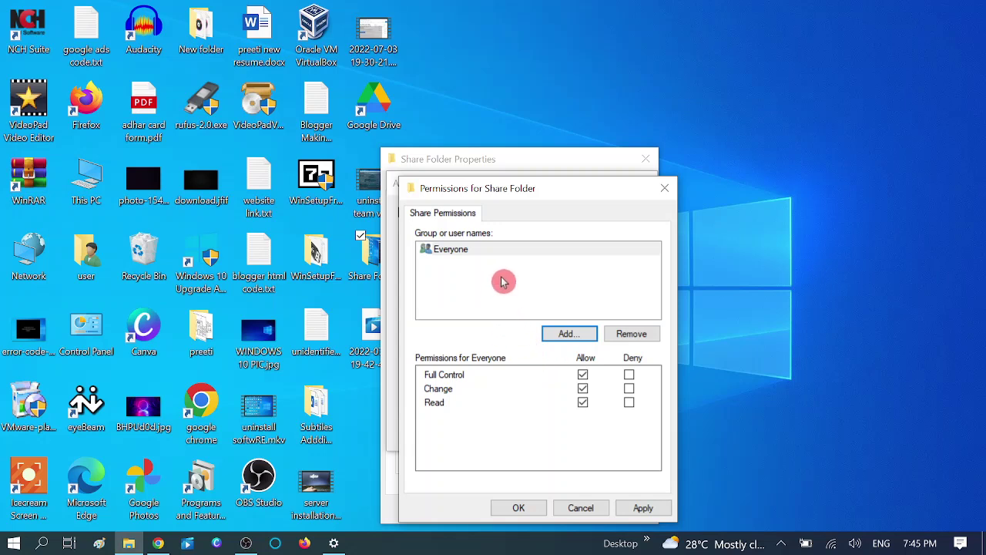
left_click(643, 508)
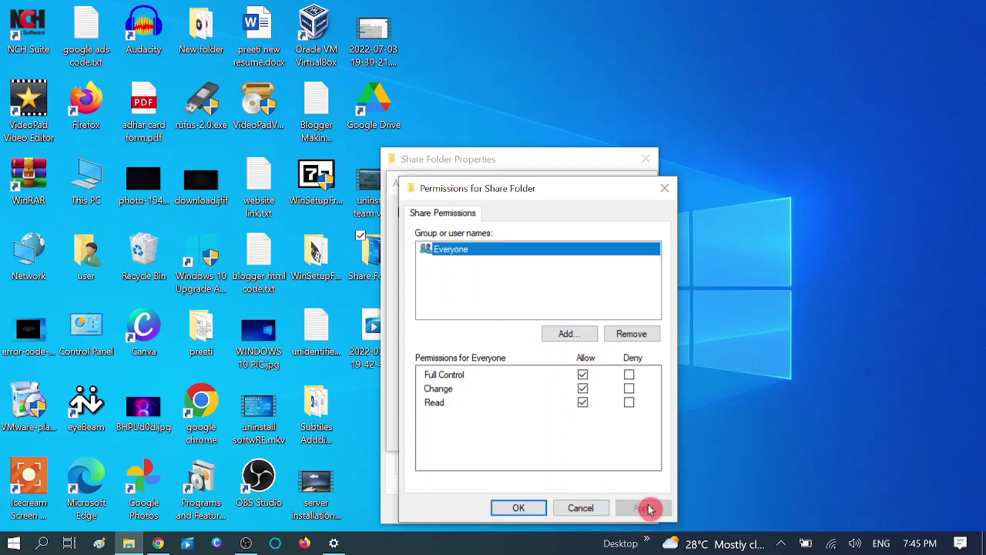
left_click(518, 508)
left_click(618, 433)
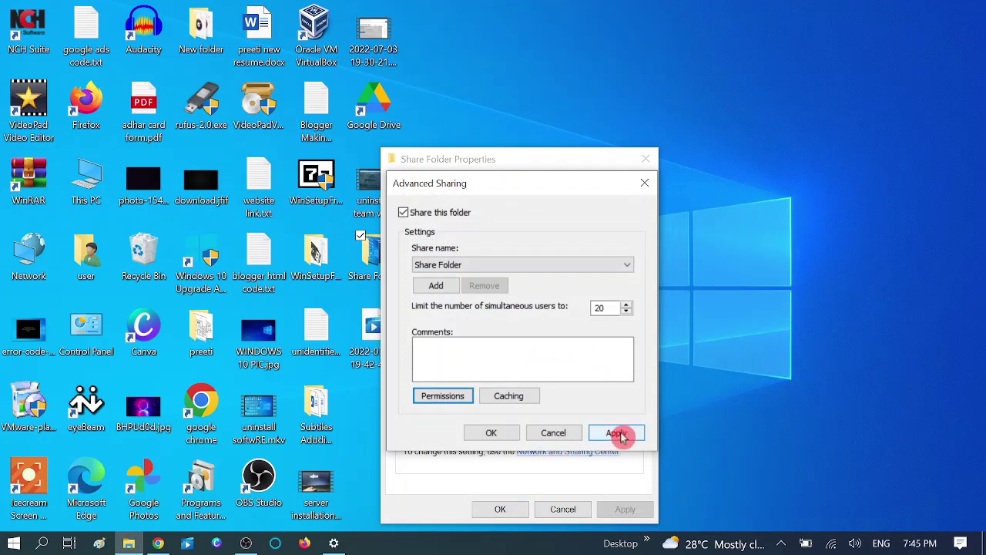
left_click(491, 432)
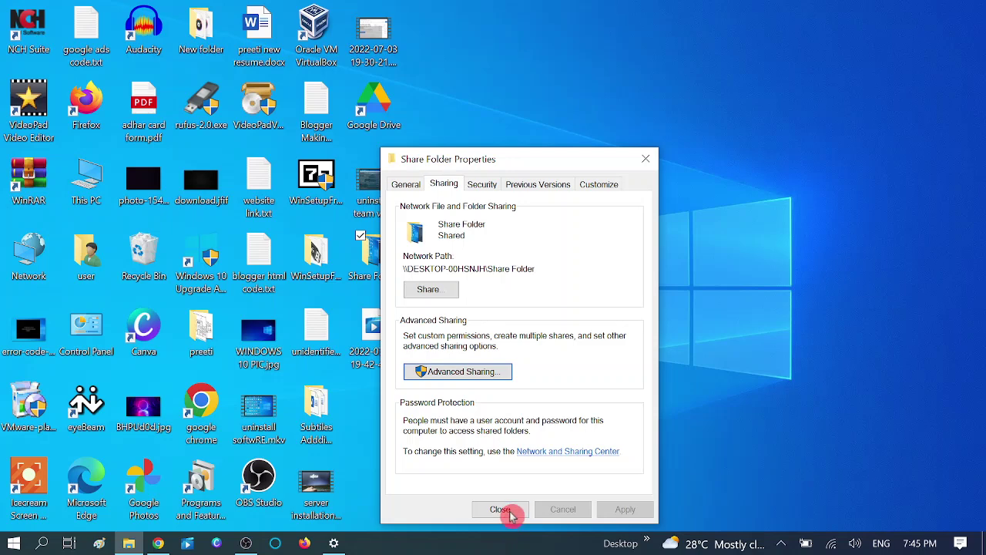
- Close the folder properties, enter \\192.168.0.1\c\shares in the Run box, then cancel it
left_click(500, 509)
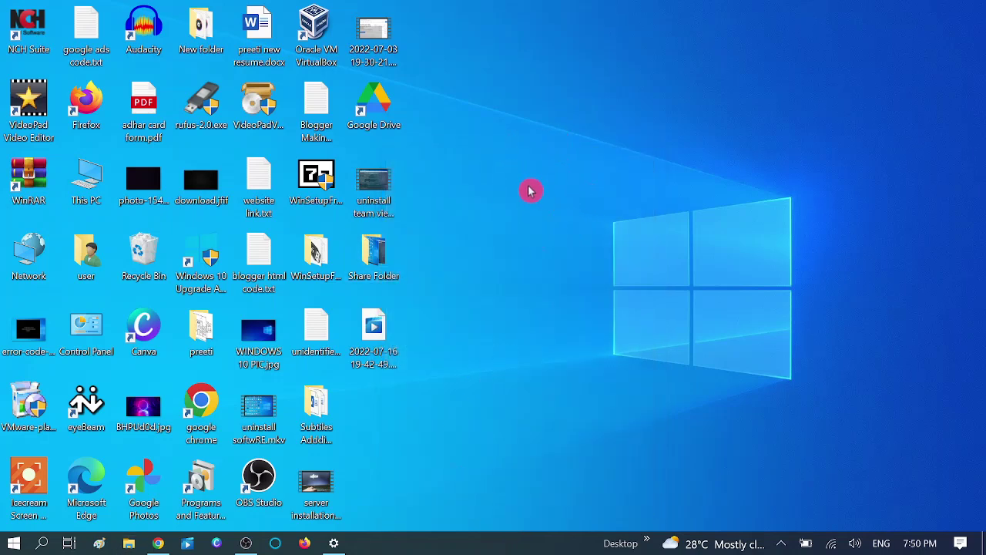
key("super+r")
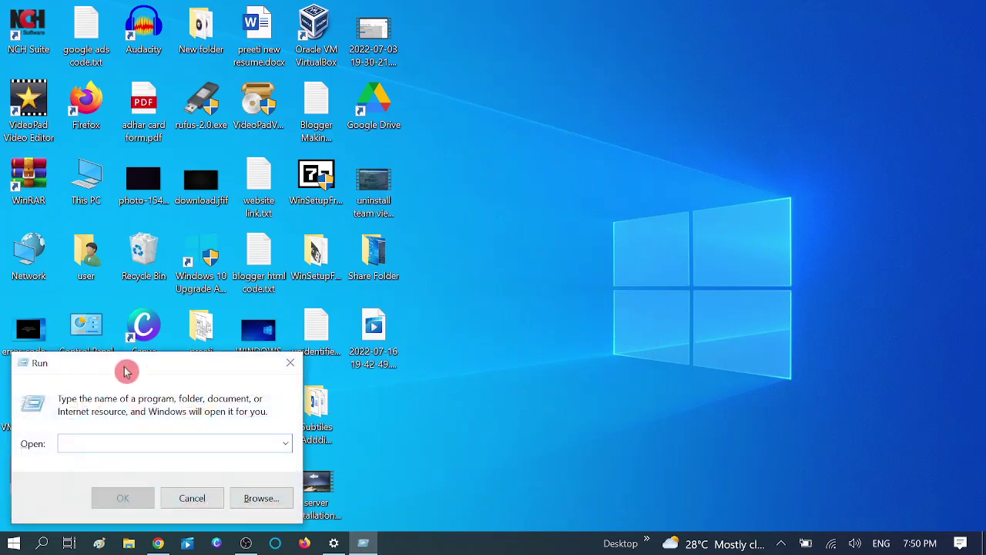
left_click_drag(125, 367, 540, 246)
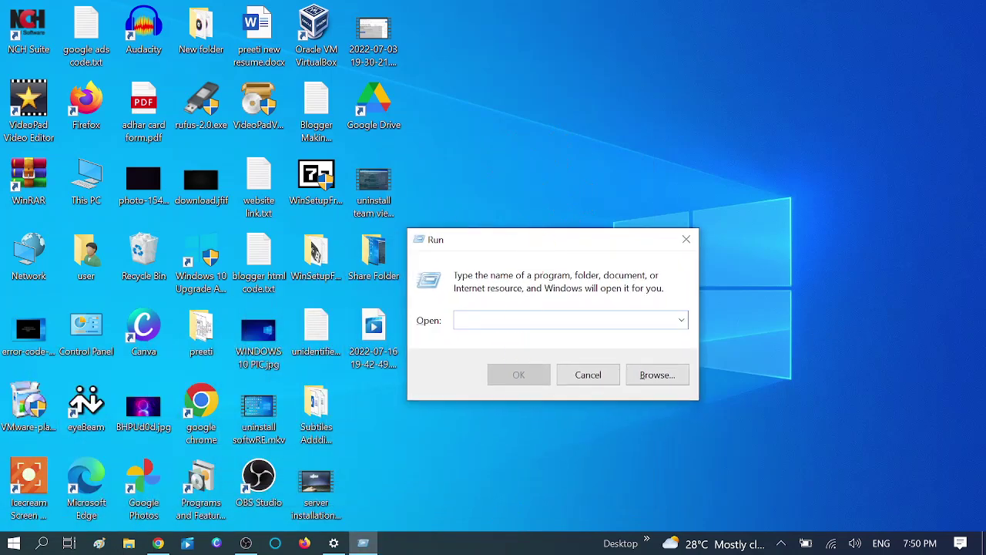
type("\\\\")
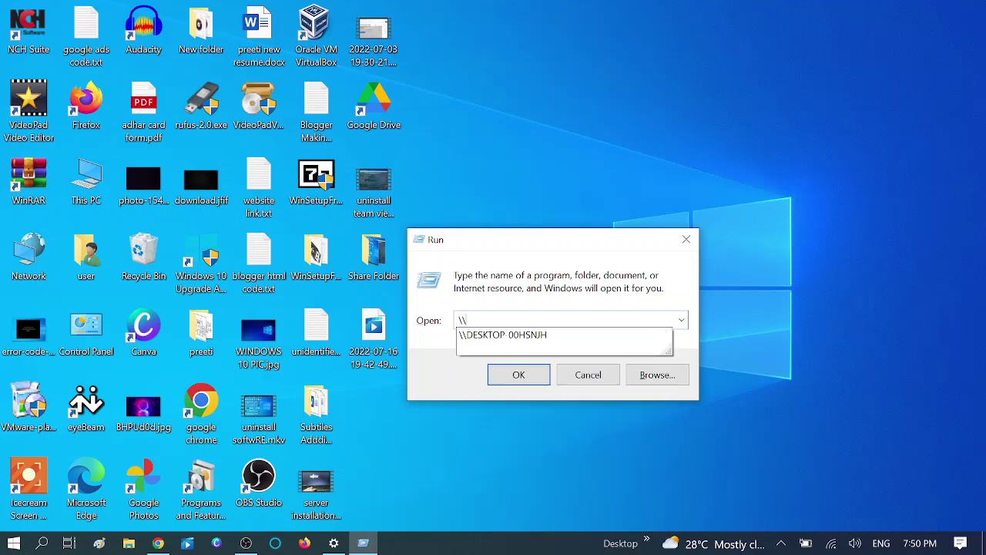
type("192.168.0.1\\c\\shares folder")
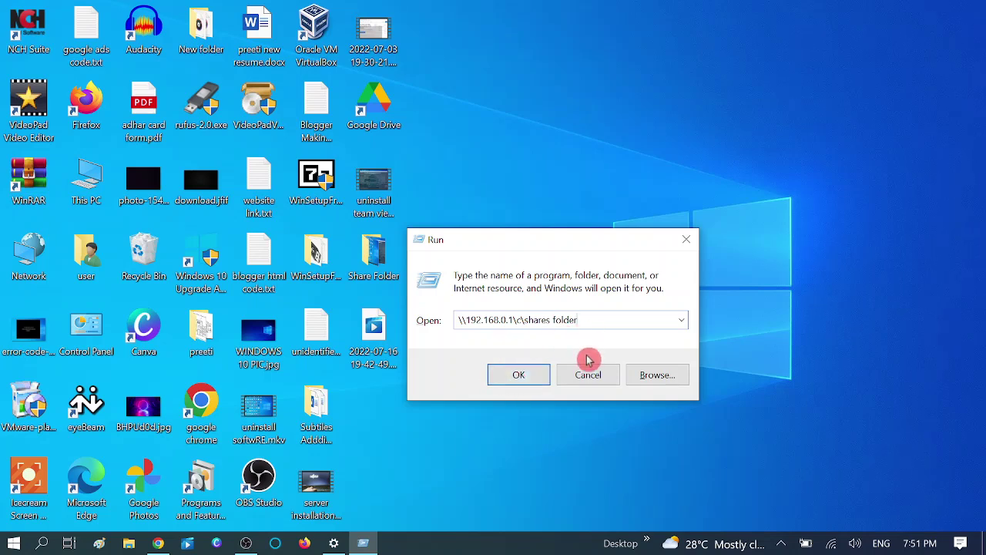
left_click(588, 381)
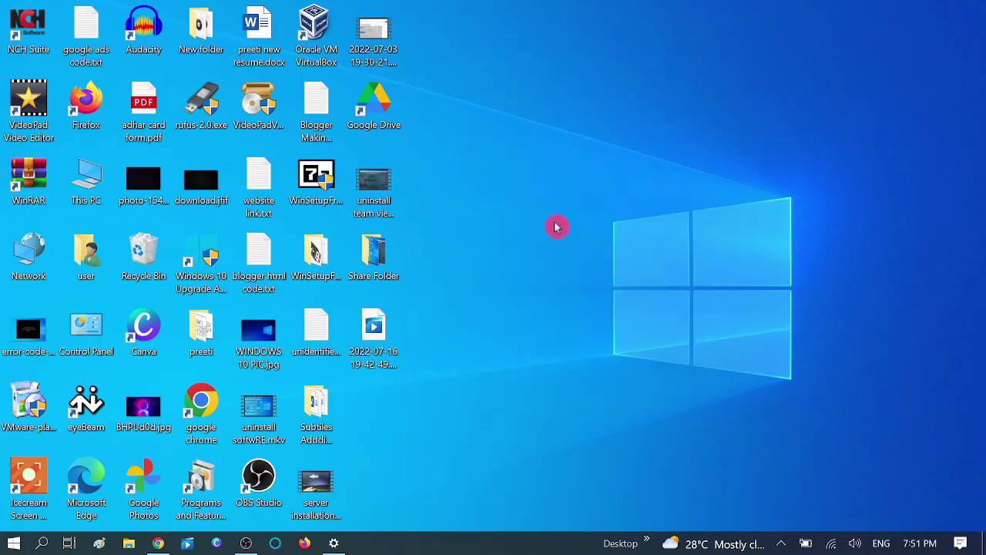
- Refresh the desktop twice from its right-click menu
right_click(590, 198)
left_click(620, 239)
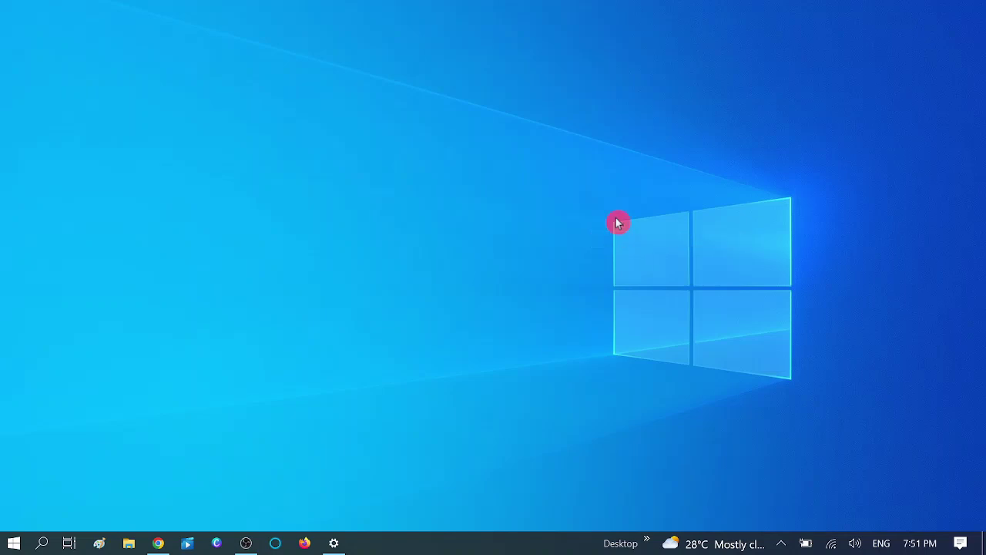
right_click(600, 184)
left_click(610, 229)
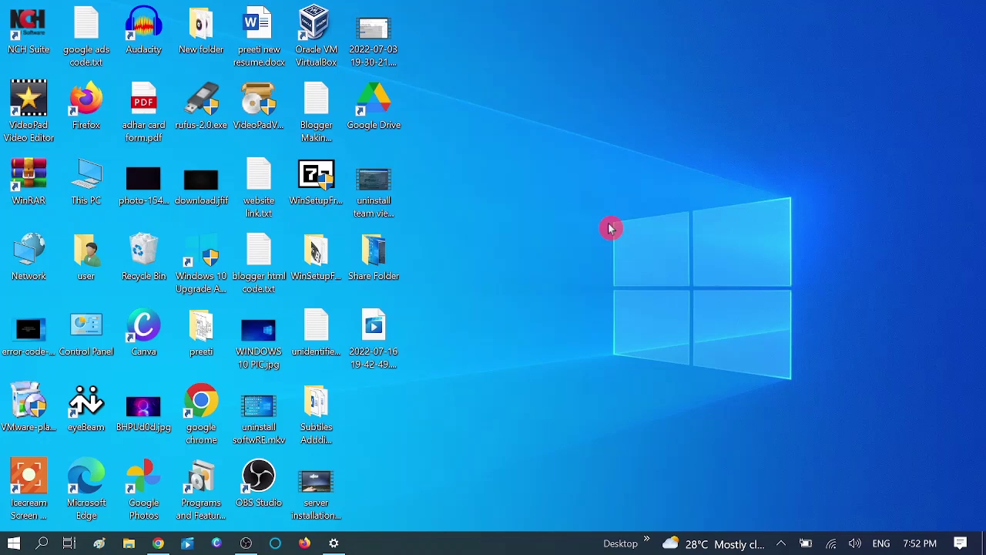
- Launch the Local Security Policy console by running secpol.msc
key("super+r")
left_click_drag(208, 359, 599, 218)
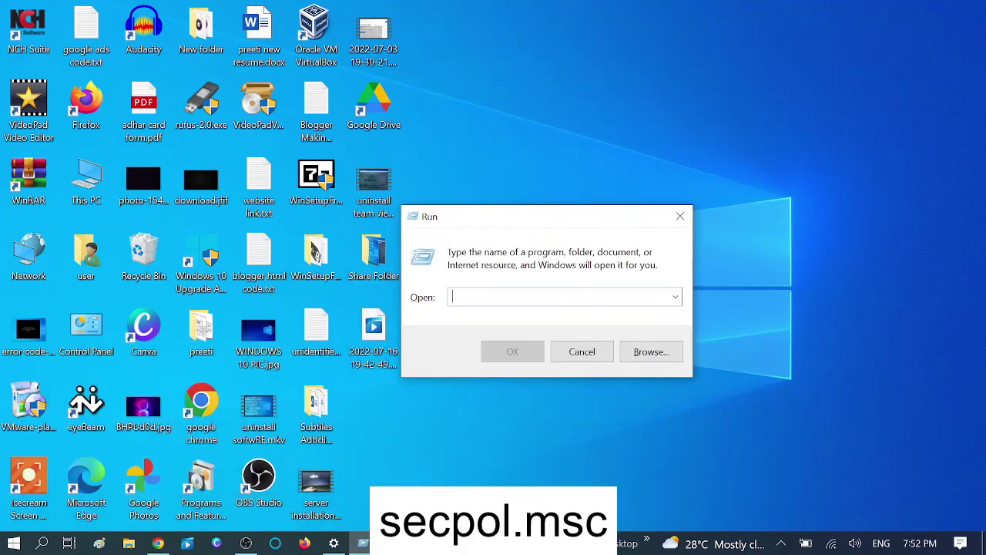
type("secpol.msc")
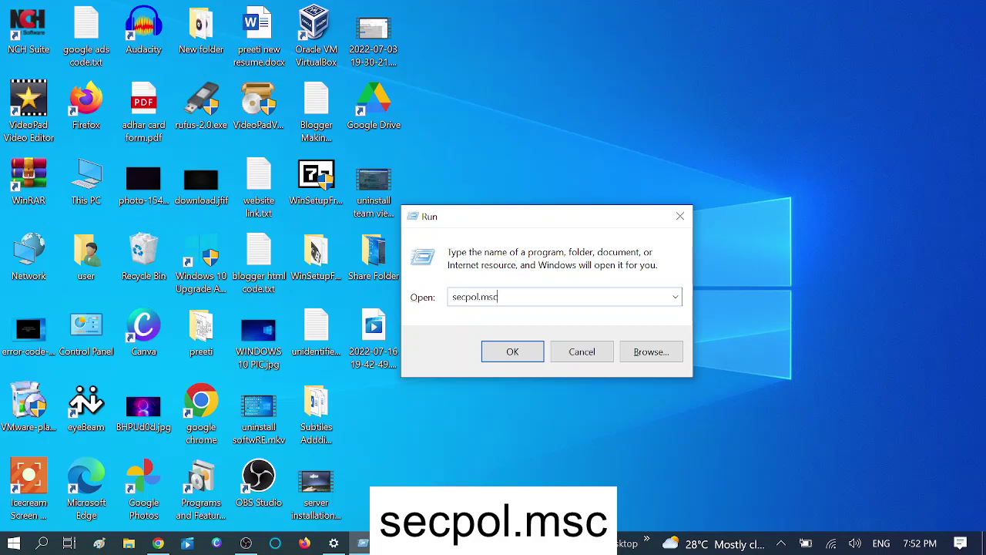
left_click(510, 350)
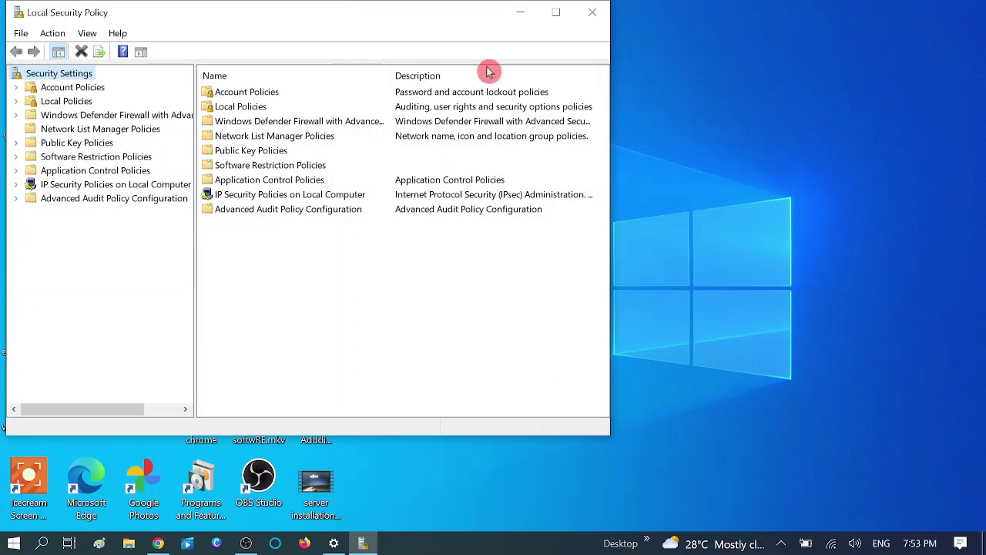
- Maximize Local Security Policy, open Local Policies > Security Options, and scroll to LAN Manager authentication level
left_click(555, 12)
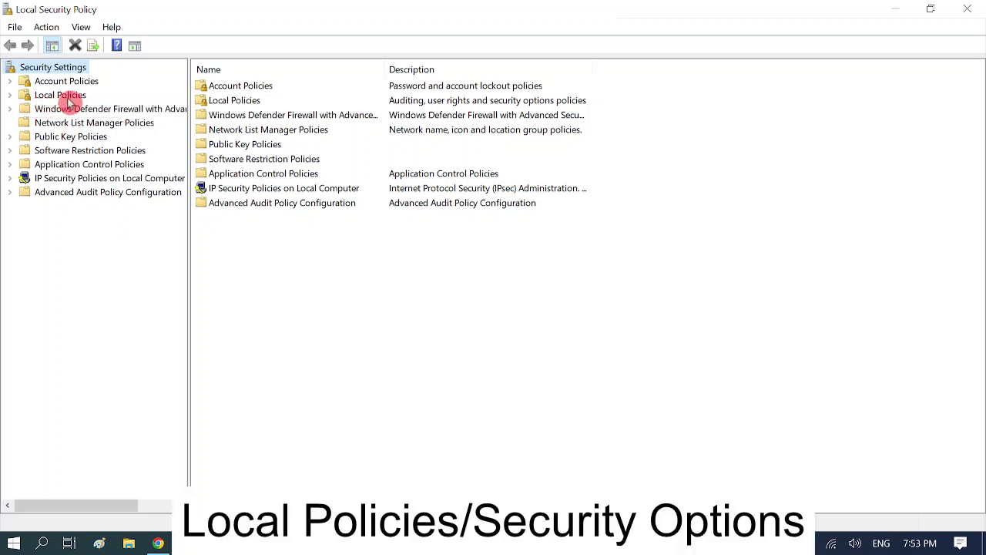
double_click(47, 97)
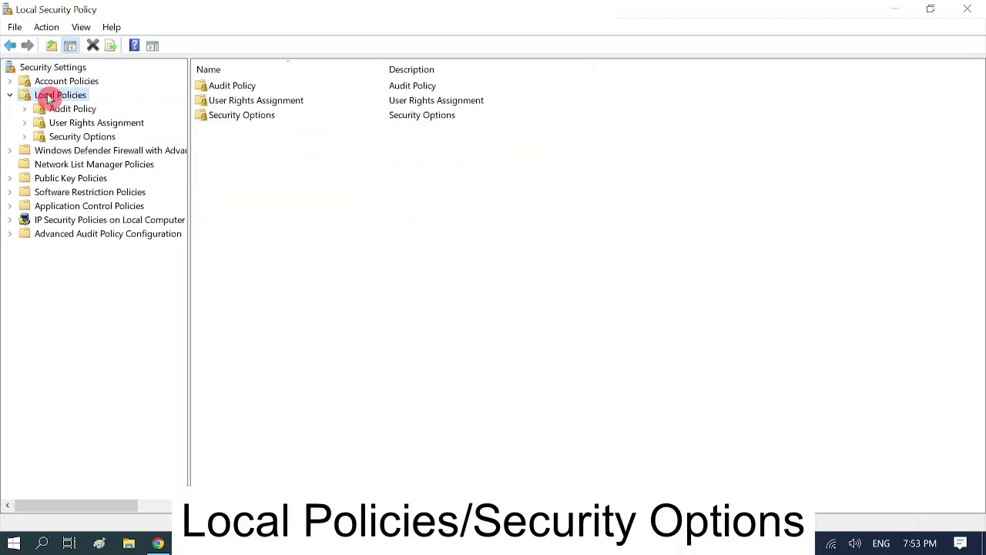
left_click(75, 137)
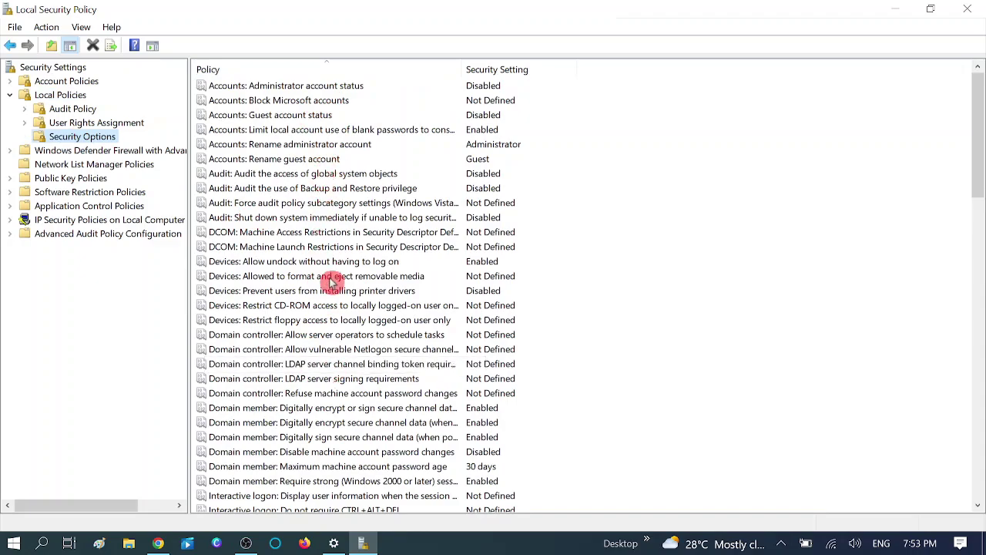
scroll(332, 319, "down", 3)
scroll(332, 319, "down", 8)
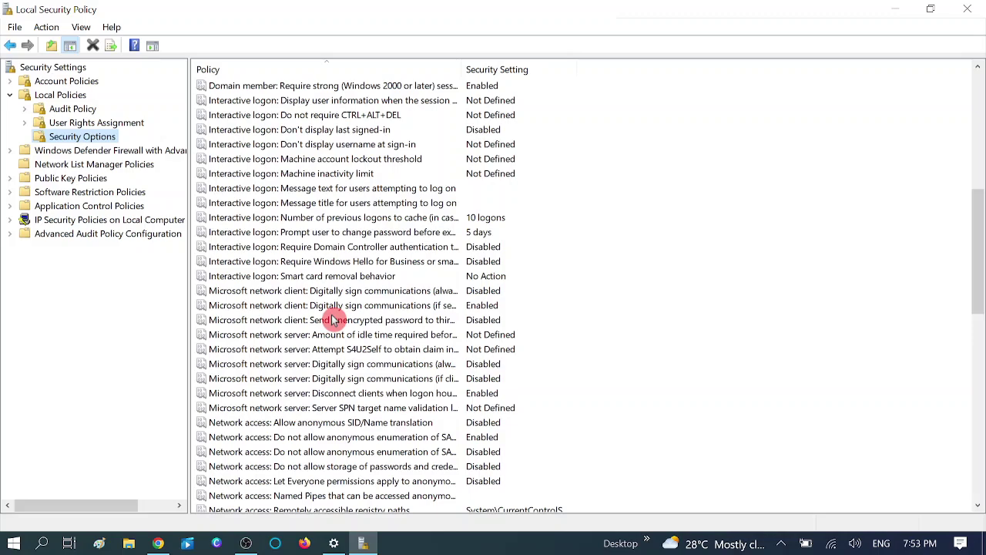
scroll(332, 319, "down", 4)
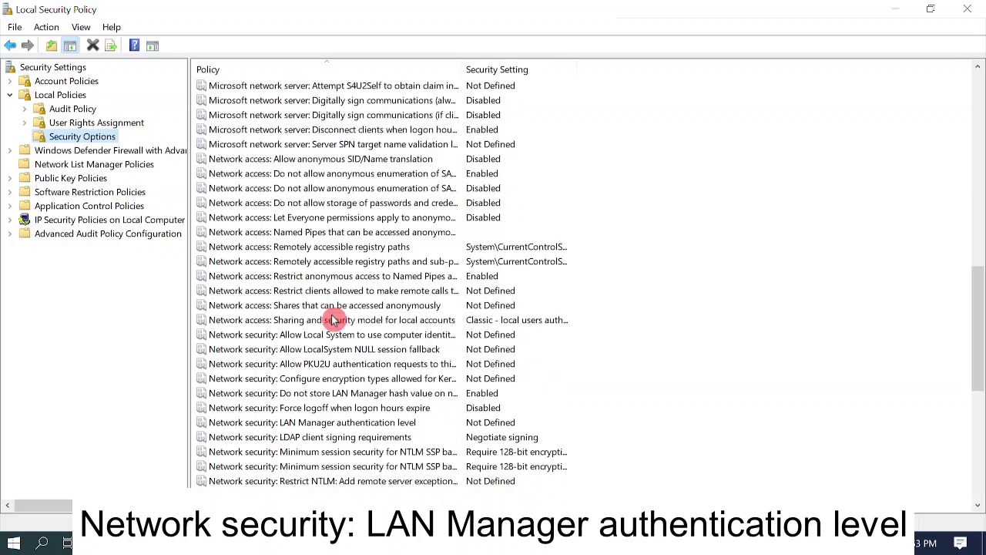
scroll(332, 319, "down", 1)
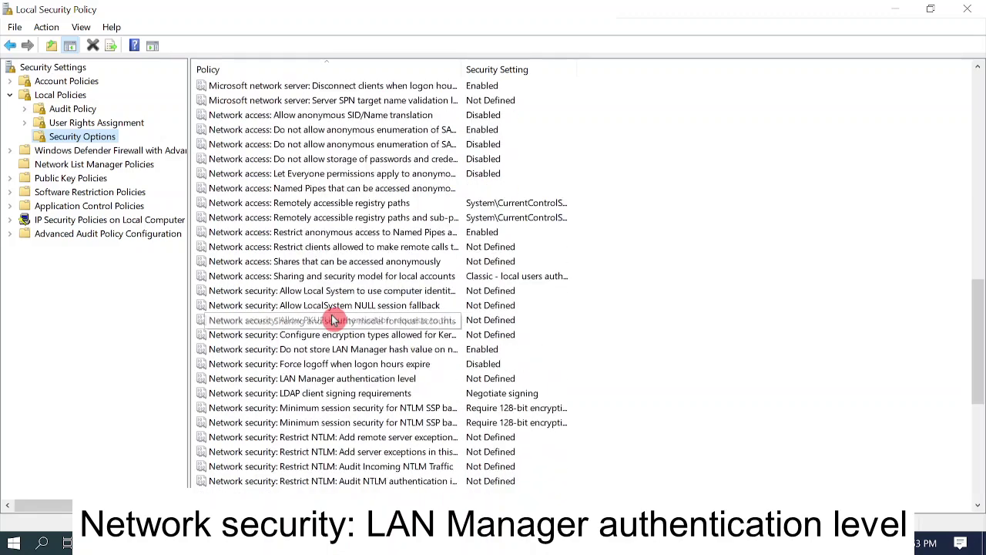
scroll(332, 319, "down", 1)
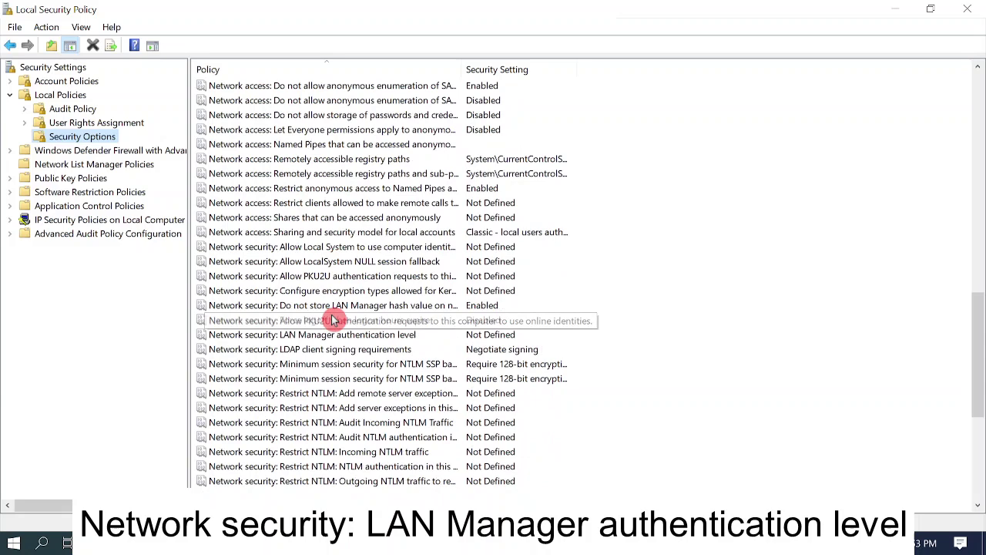
- Set LAN Manager authentication level to 'Send LM & NTLM - use NTLMv2 session security if negotiated', then close the console
left_click(235, 339)
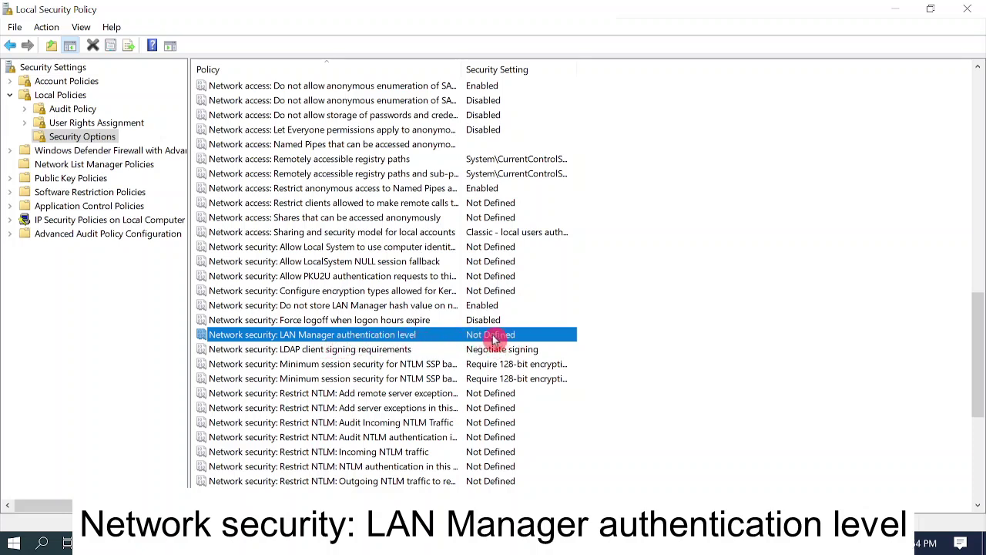
double_click(335, 339)
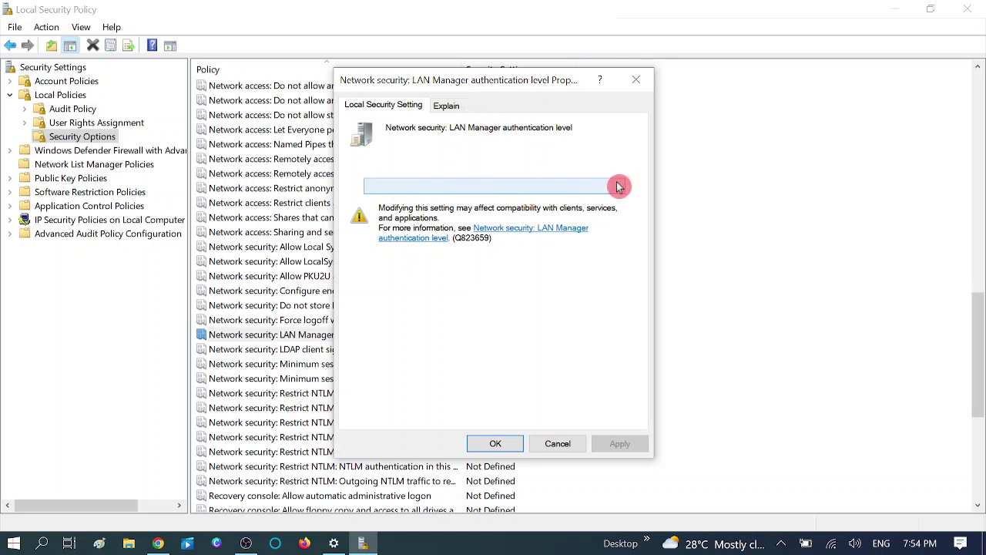
left_click(621, 188)
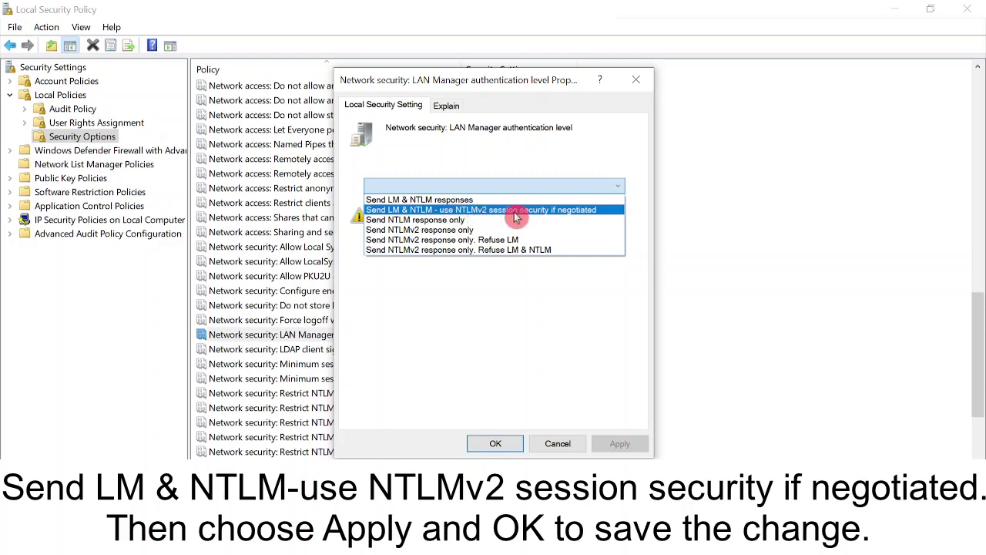
left_click(578, 214)
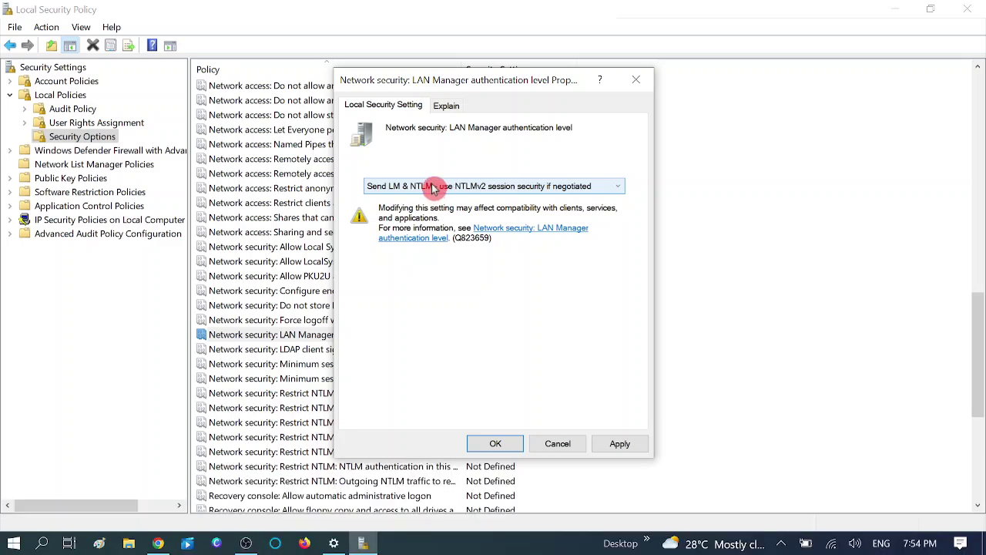
left_click(621, 444)
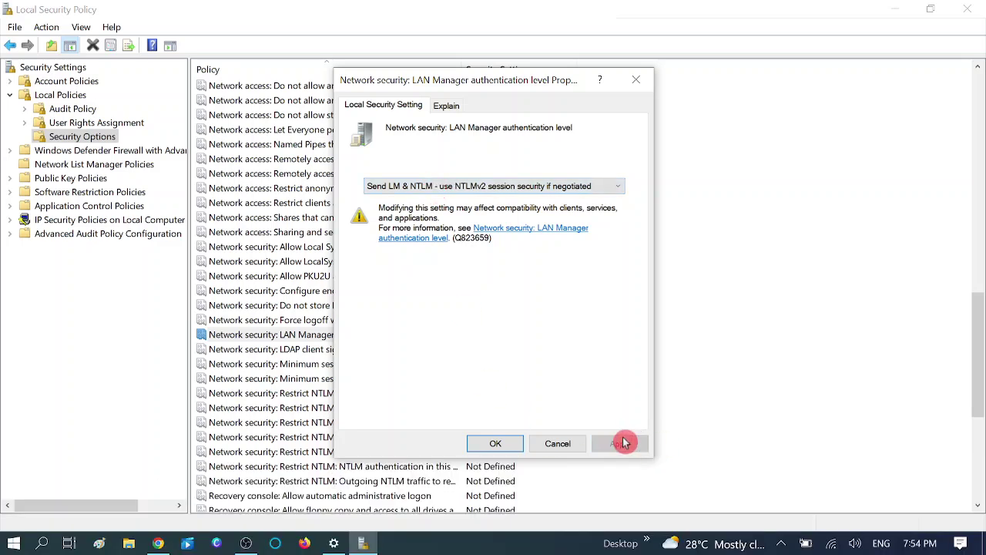
left_click(499, 445)
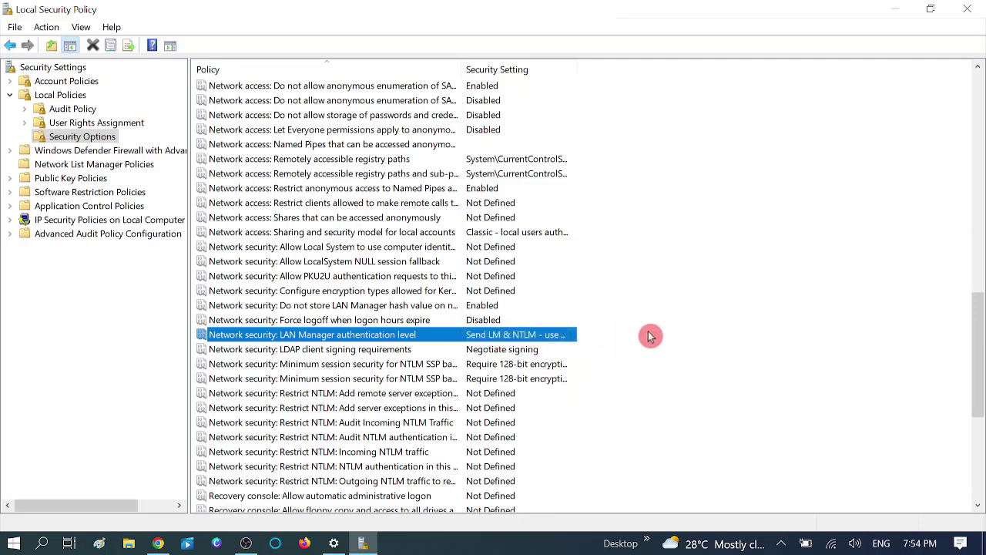
left_click(10, 95)
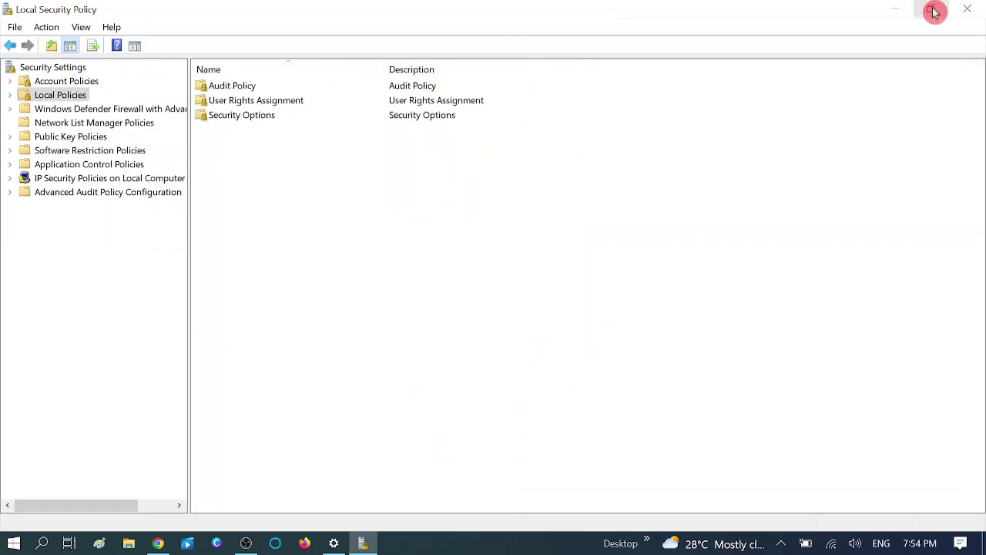
left_click(967, 8)
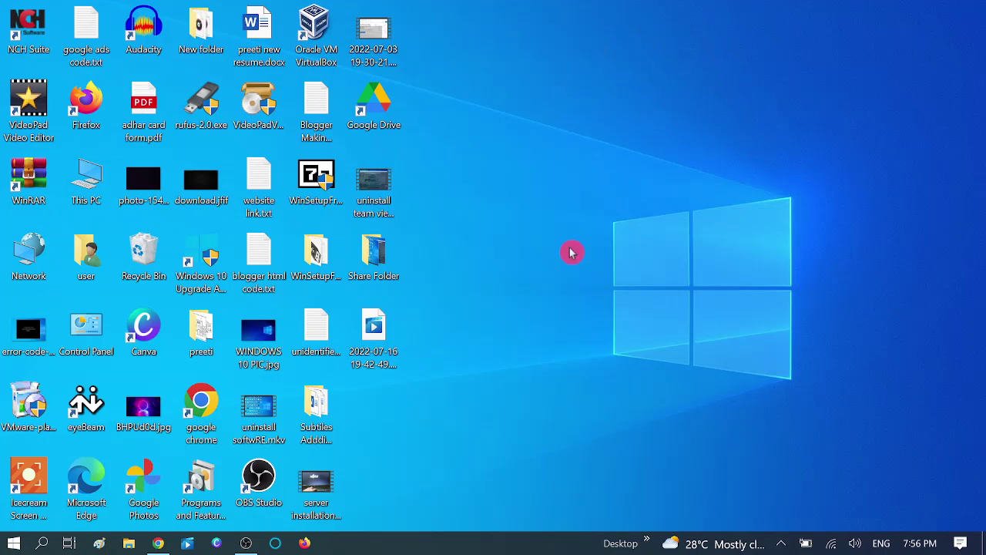
- Open Change adapter options from the taskbar's Network & Internet settings
left_click(833, 545)
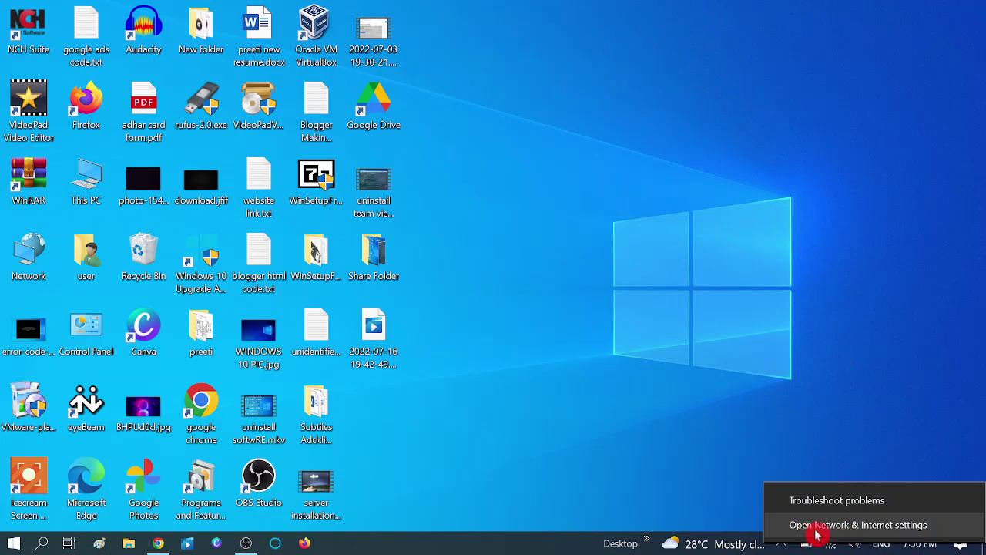
left_click(881, 530)
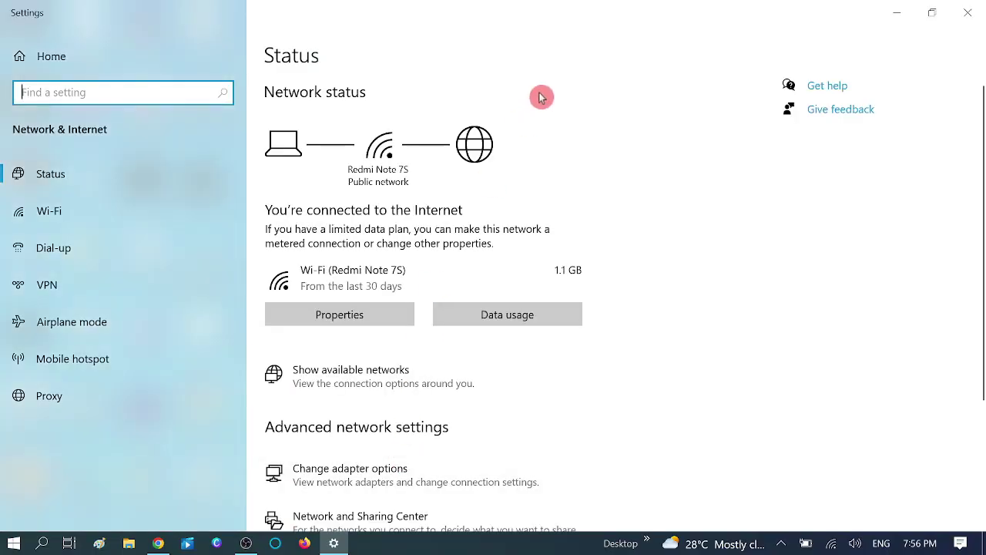
scroll(649, 264, "down", 2)
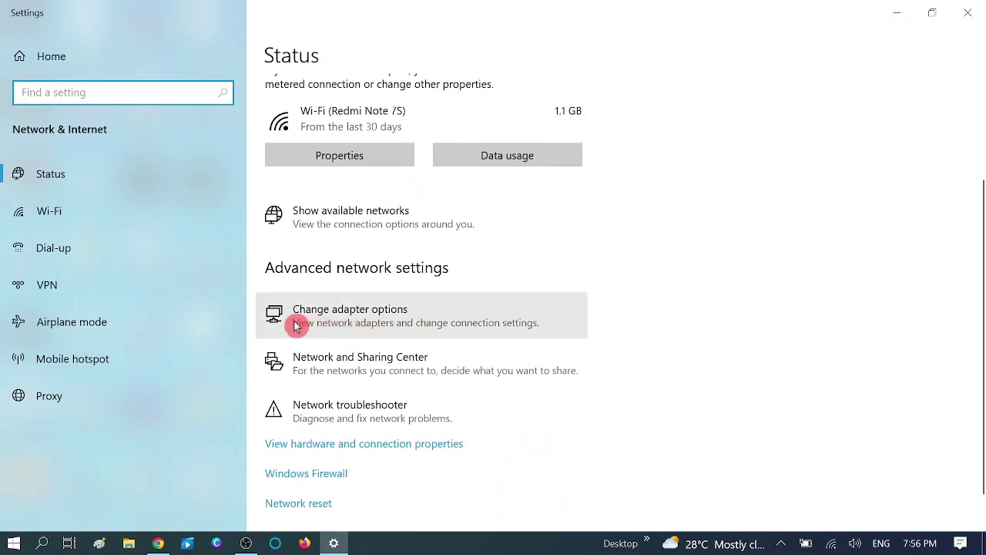
left_click(370, 320)
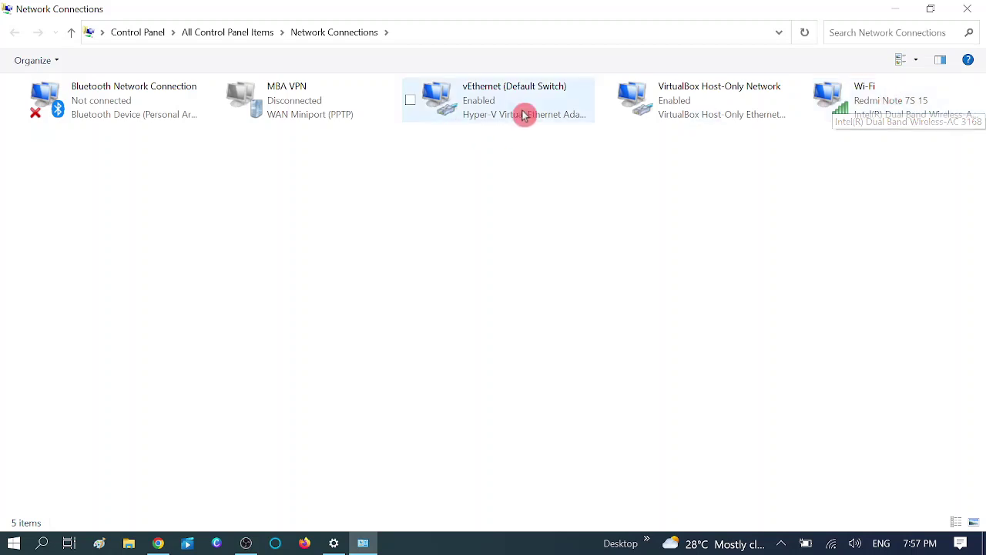
- Open the Wi-Fi adapter's Properties
left_click(885, 101)
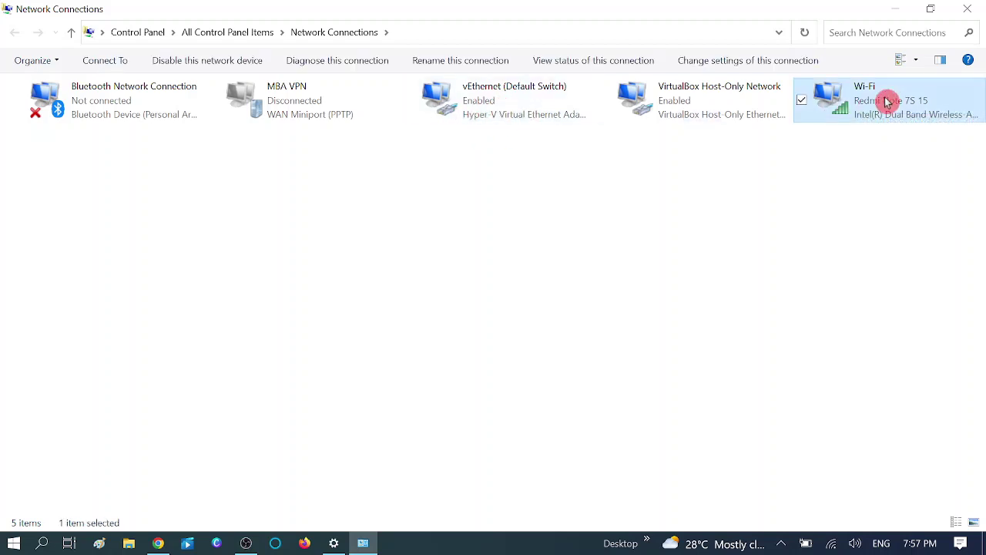
right_click(886, 101)
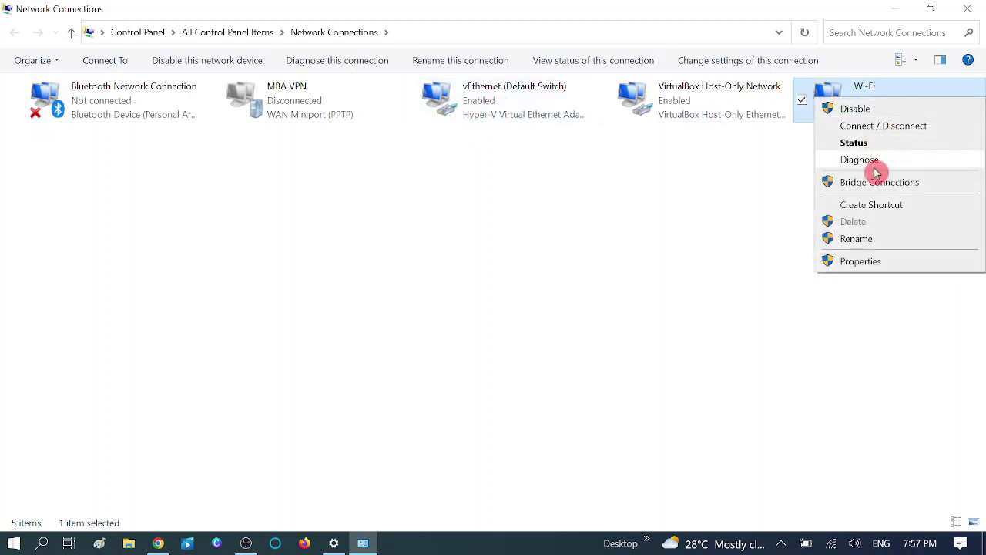
left_click(860, 261)
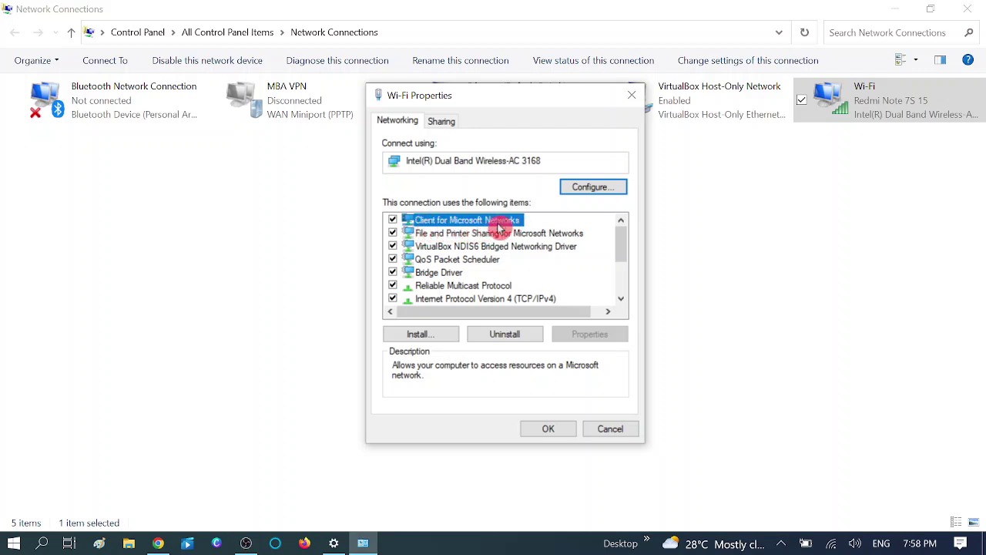
- Install a network Protocol for the Wi-Fi adapter, confirm it, and close Network Connections
left_click(432, 335)
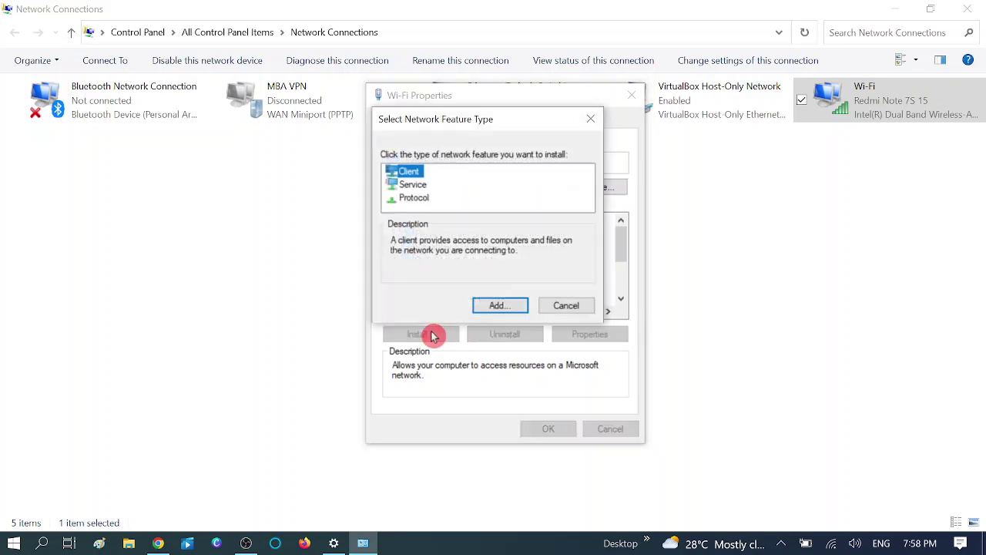
left_click(412, 202)
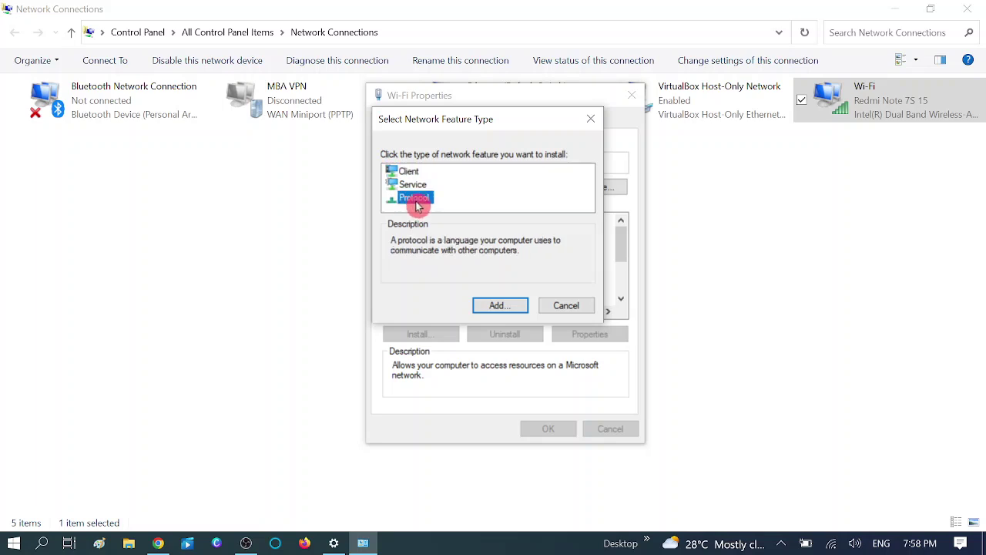
left_click(499, 306)
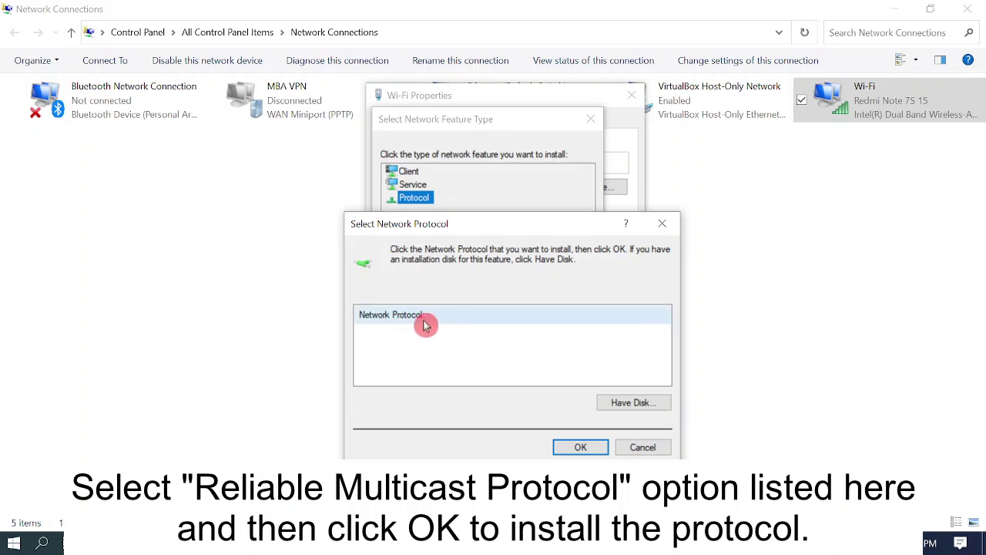
left_click(576, 446)
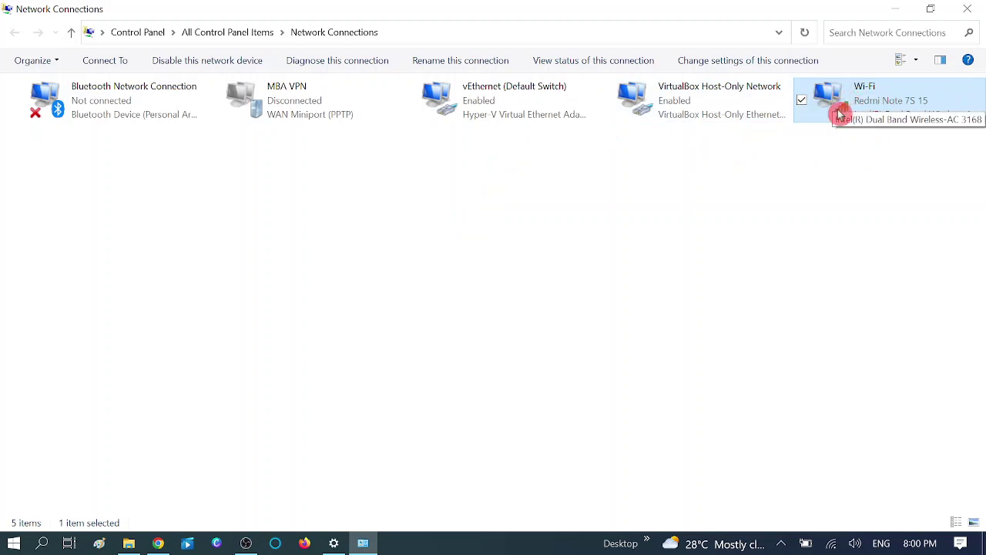
left_click(967, 9)
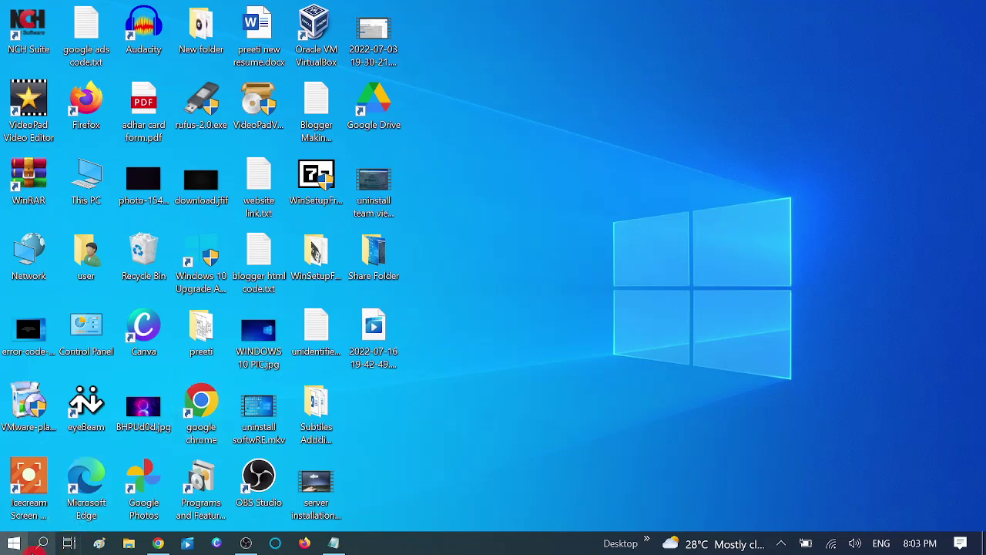
- Search for 'Control Panel' and open it from the results
left_click(44, 546)
type("com")
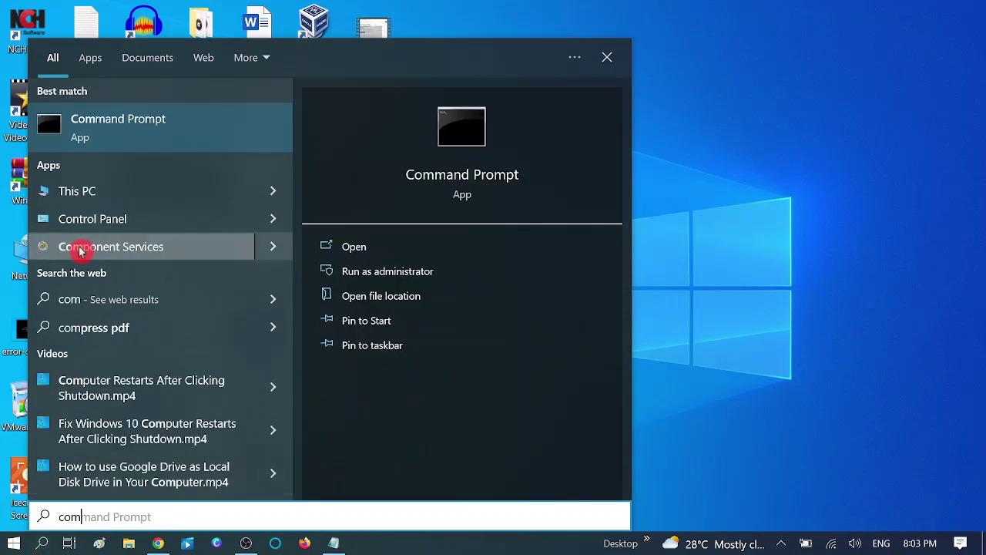
key("BackSpace")
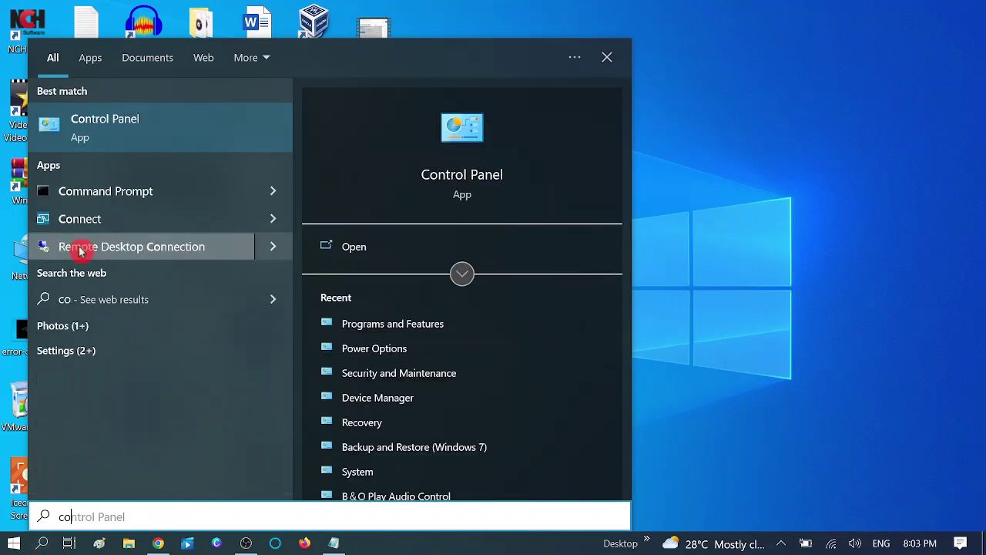
type("nt")
left_click(164, 120)
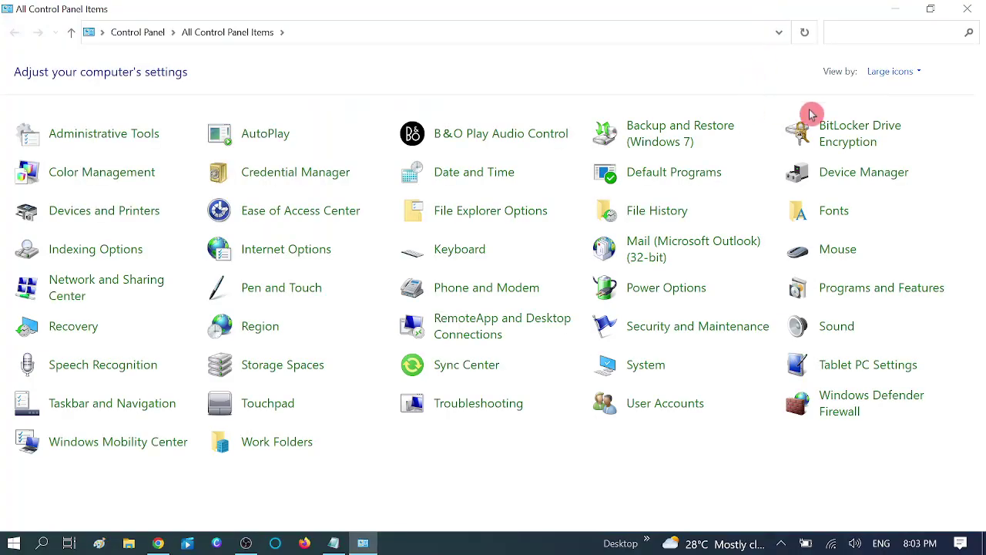
- Show Control Panel items as Small icons and go to Network and Sharing Center
left_click(911, 77)
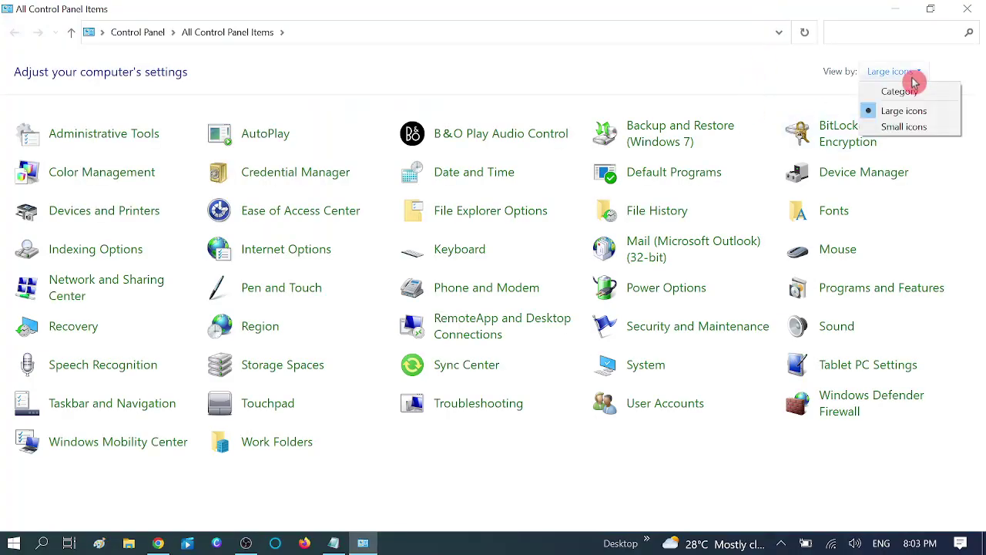
left_click(913, 130)
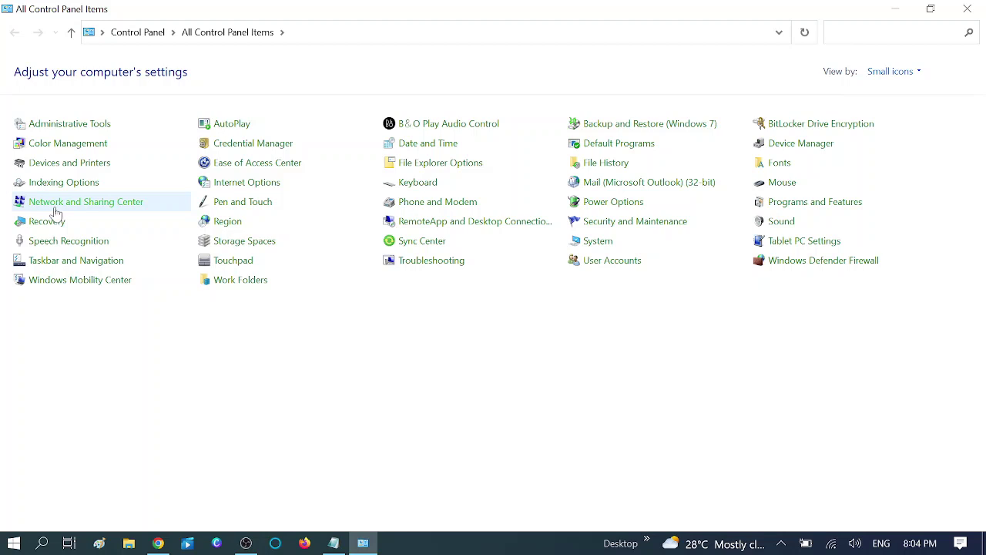
left_click(114, 206)
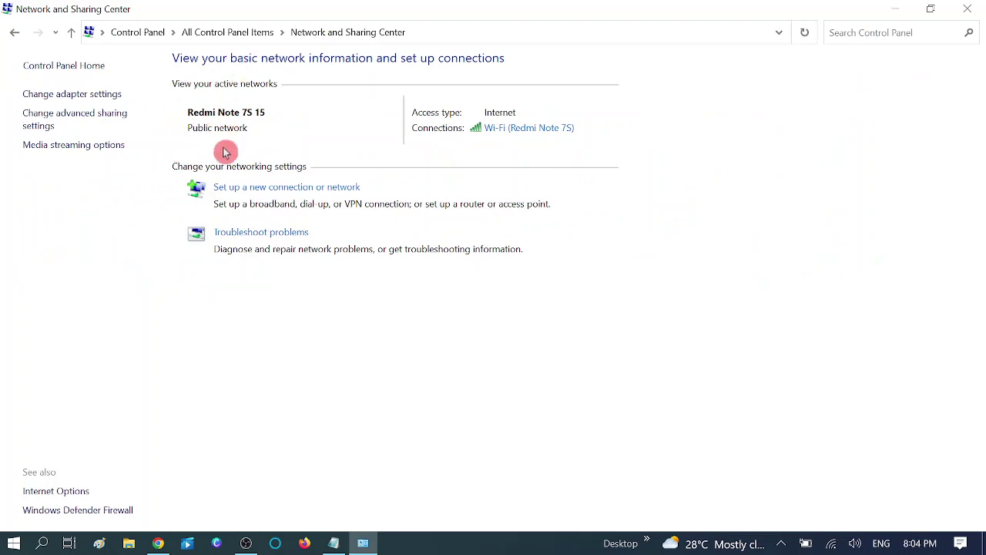
- Turn on network discovery for the Private profile in advanced sharing settings and save
left_click(76, 121)
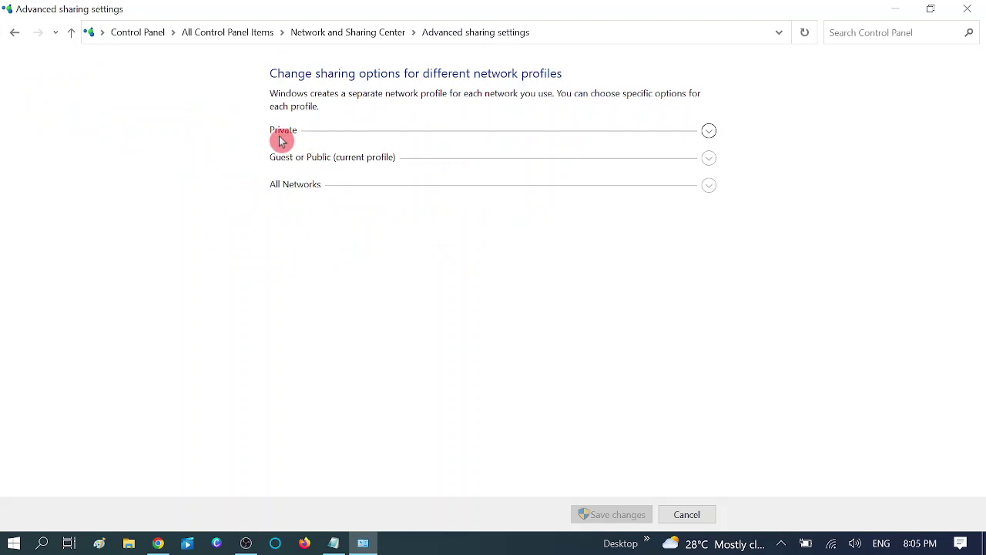
left_click(708, 132)
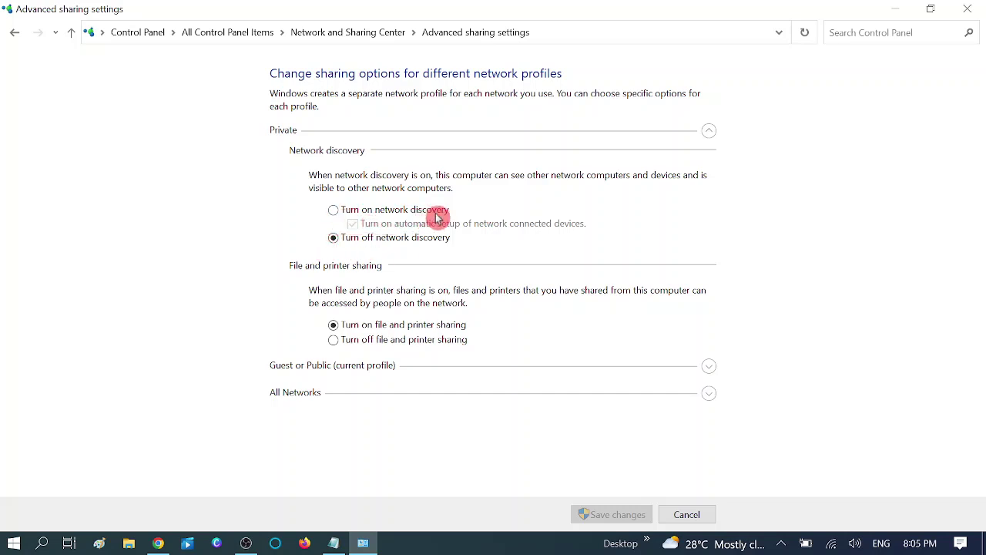
left_click(335, 211)
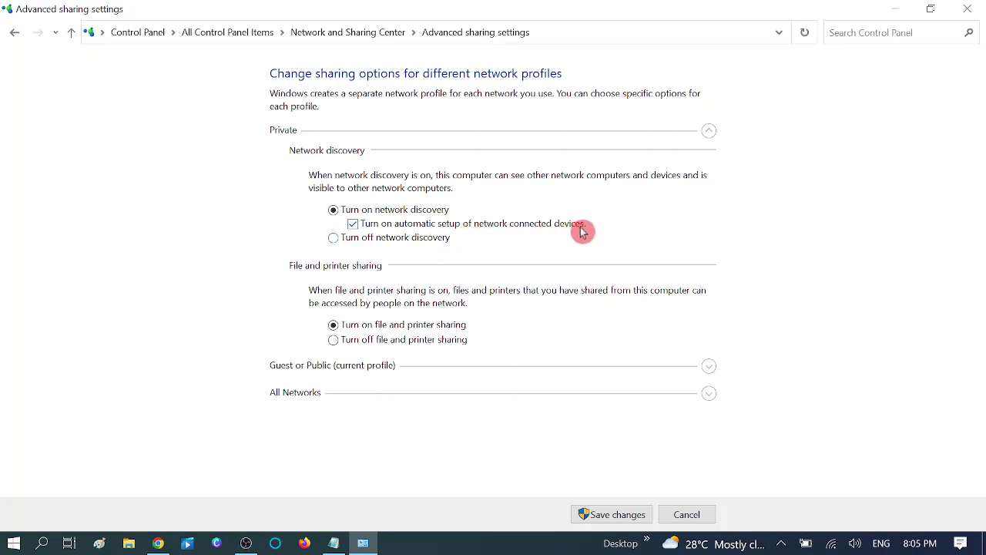
left_click(608, 521)
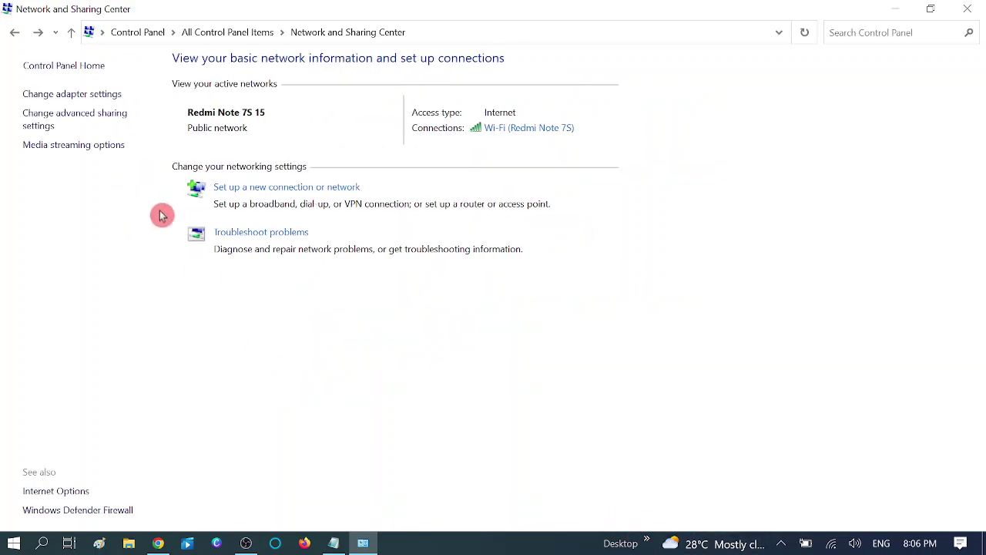
- Reopen advanced sharing settings and review the Guest or Public profile settings
left_click(79, 124)
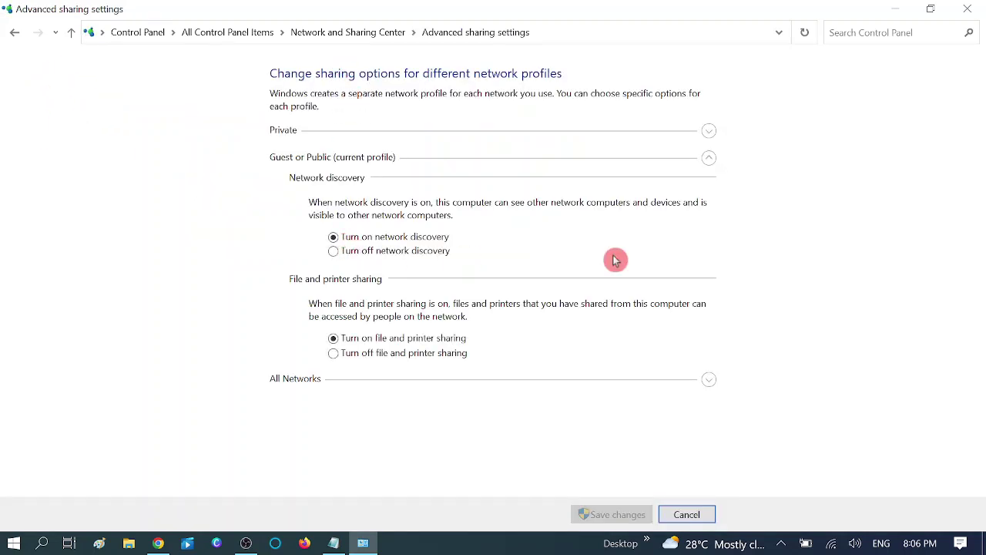
left_click(709, 158)
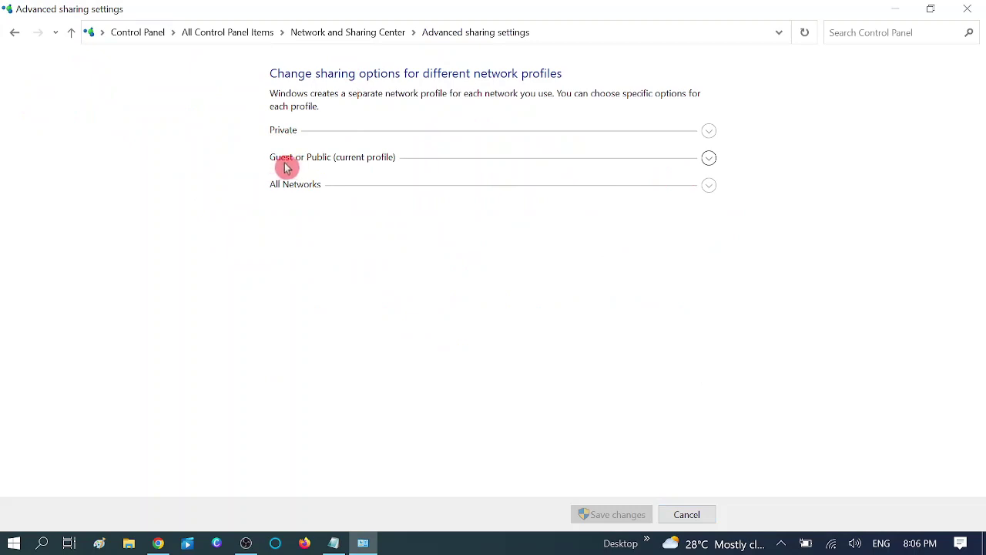
left_click(709, 158)
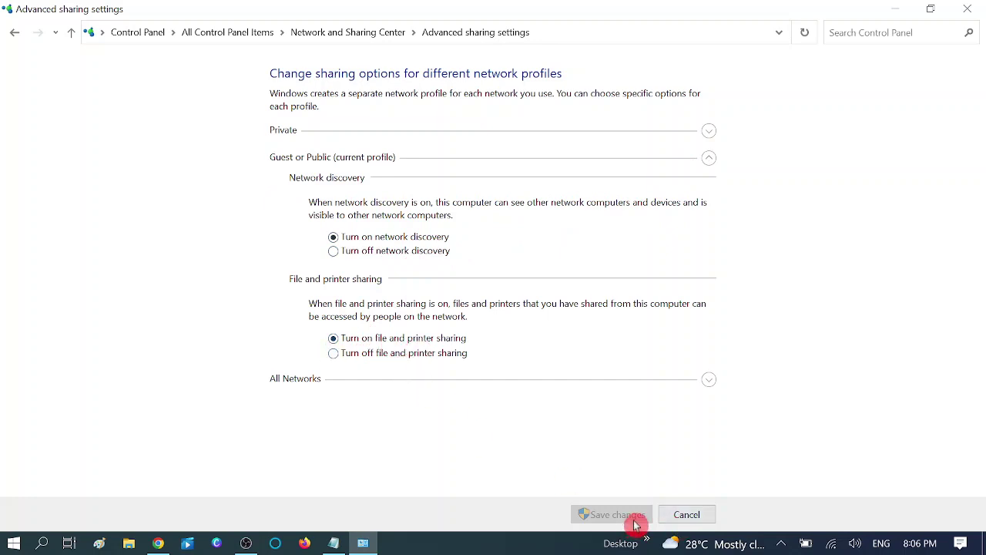
left_click(708, 160)
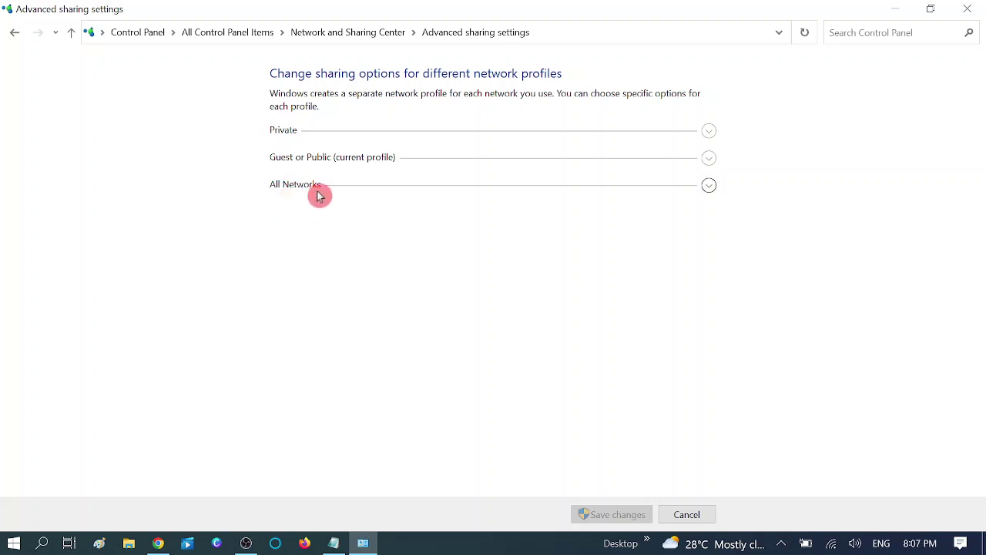
- Under All Networks, turn on Public folder sharing, turn off password protected sharing, and save
left_click(709, 188)
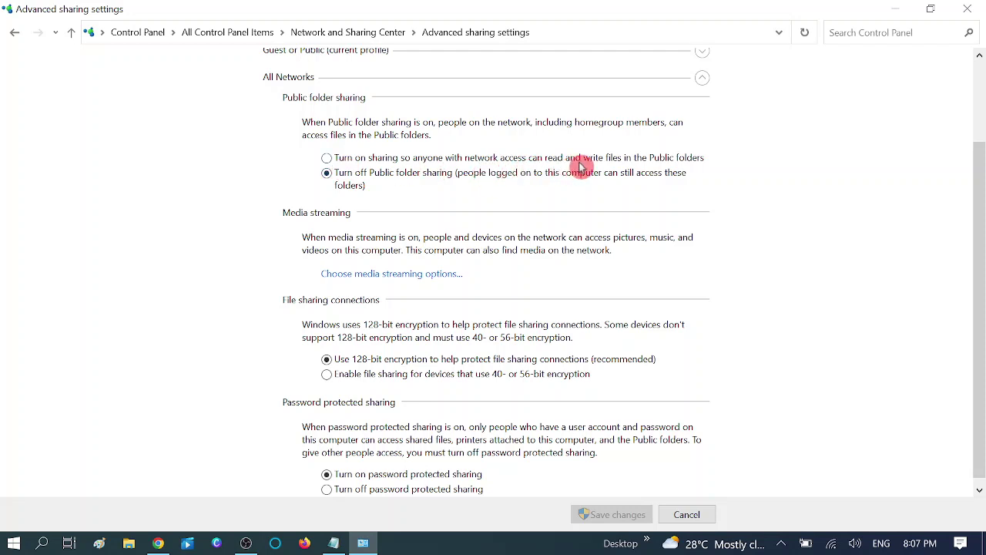
left_click(327, 159)
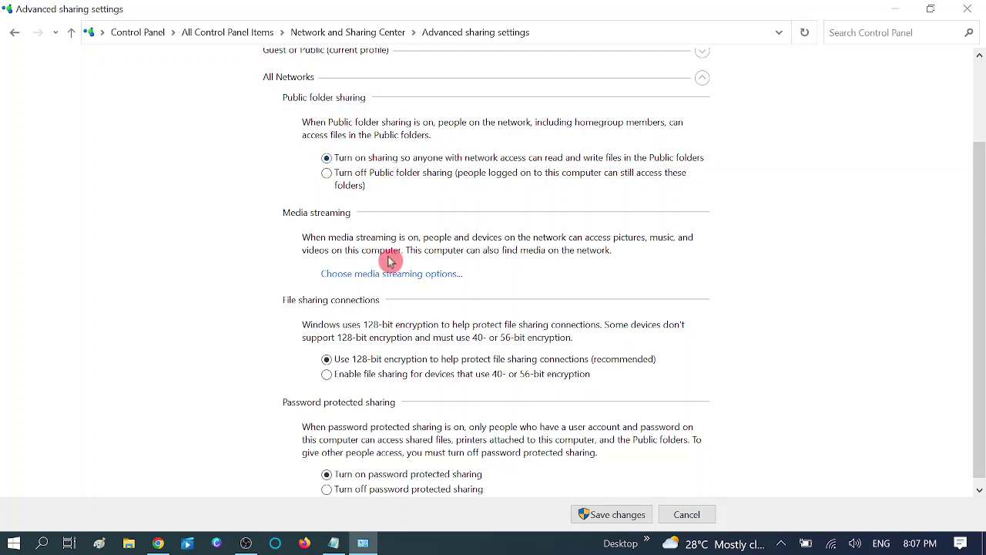
scroll(389, 261, "down", 1)
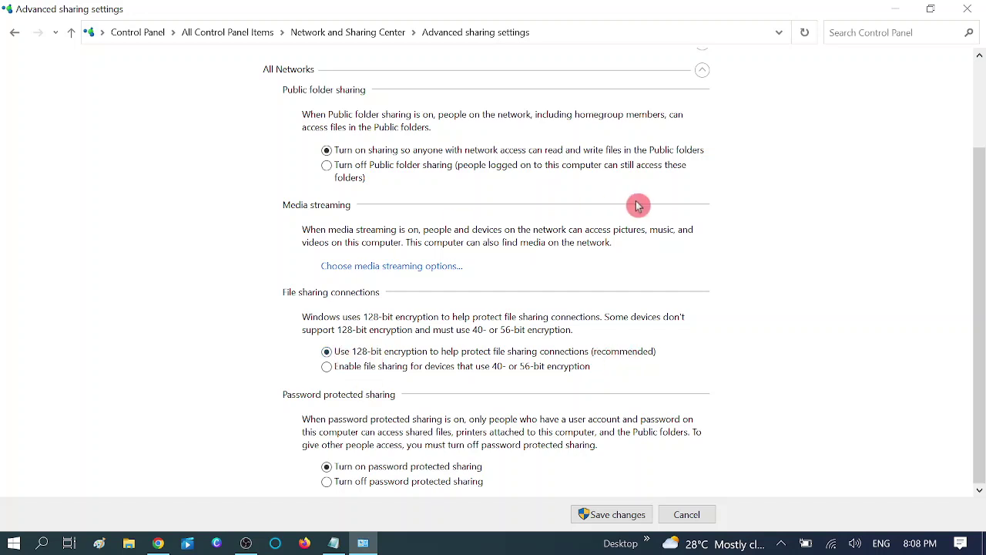
left_click(350, 490)
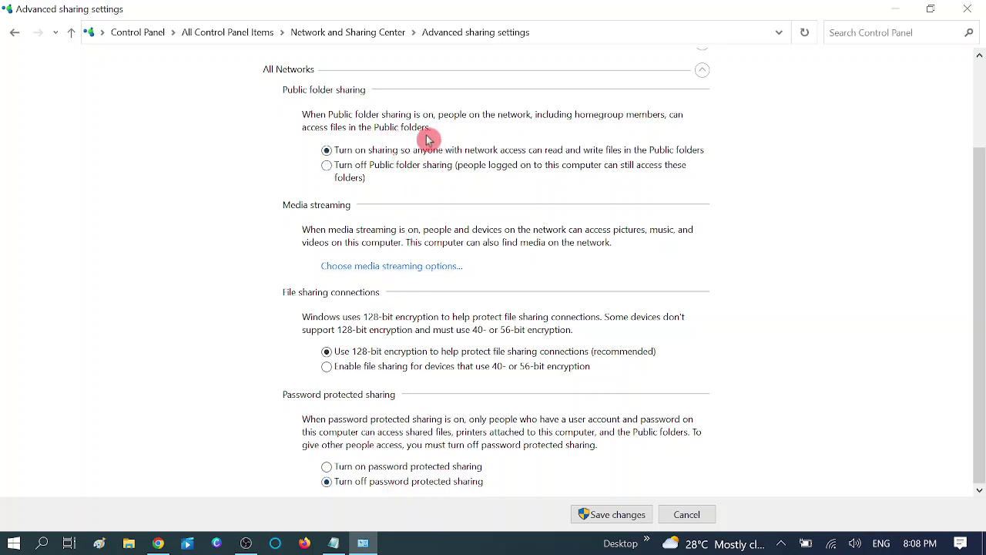
left_click(616, 515)
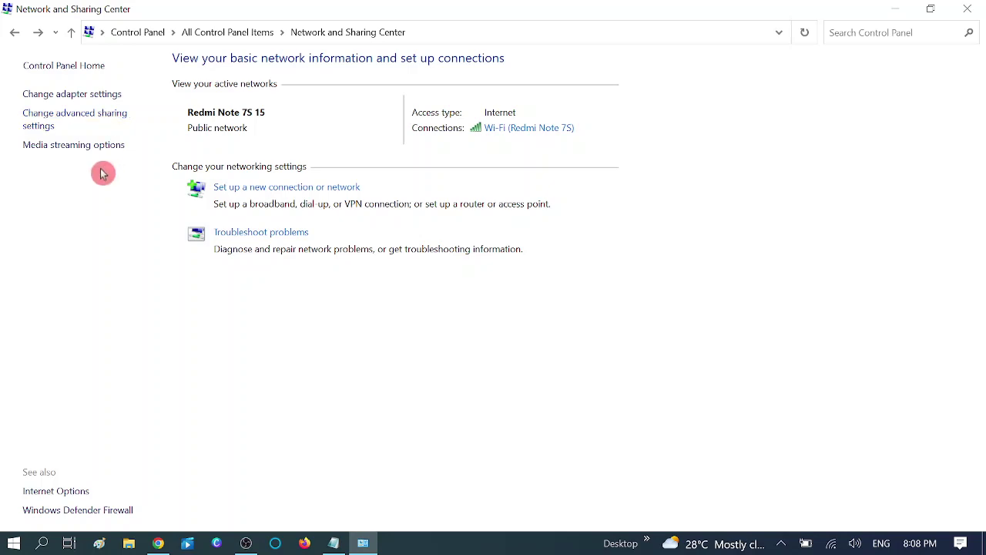
- Close Network and Sharing Center and refresh the desktop
left_click(967, 8)
right_click(738, 44)
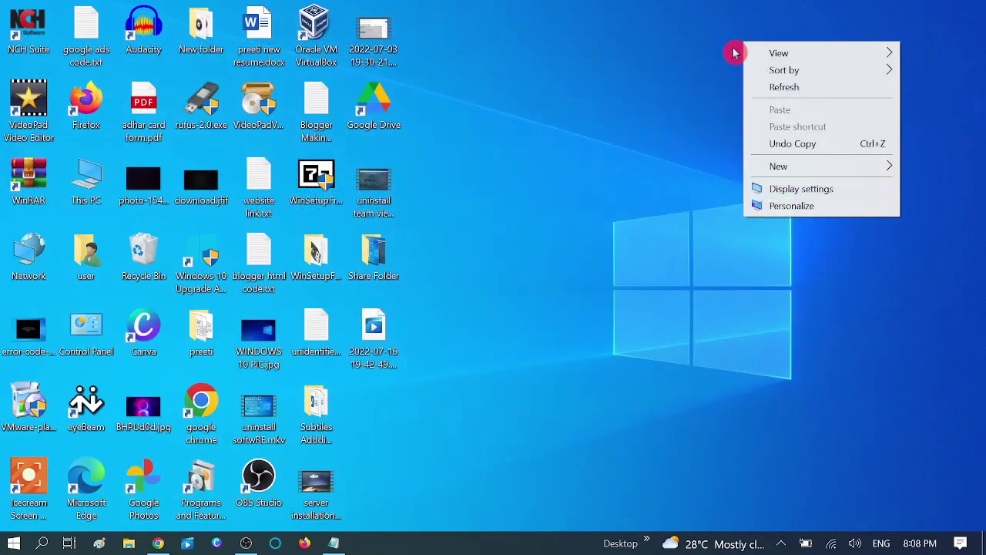
left_click(805, 92)
right_click(696, 91)
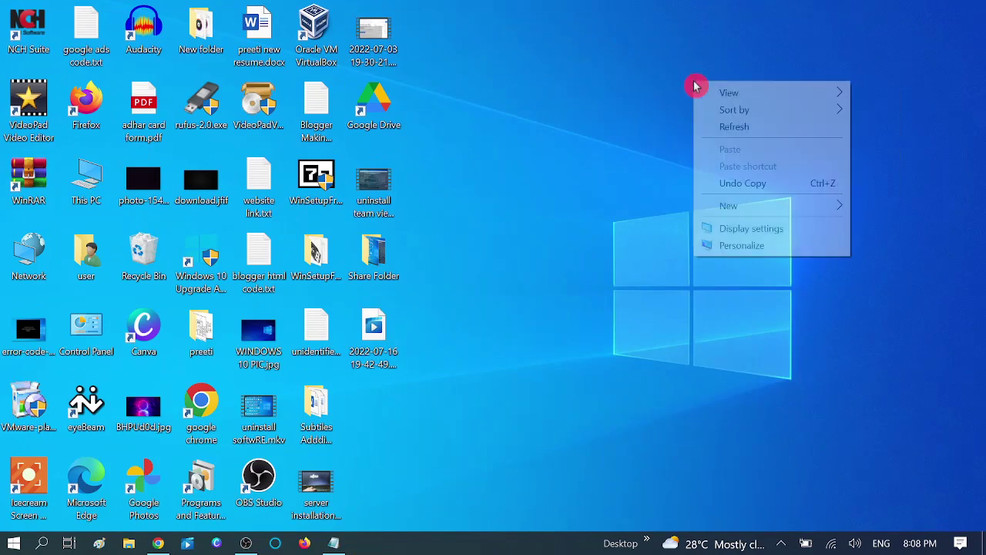